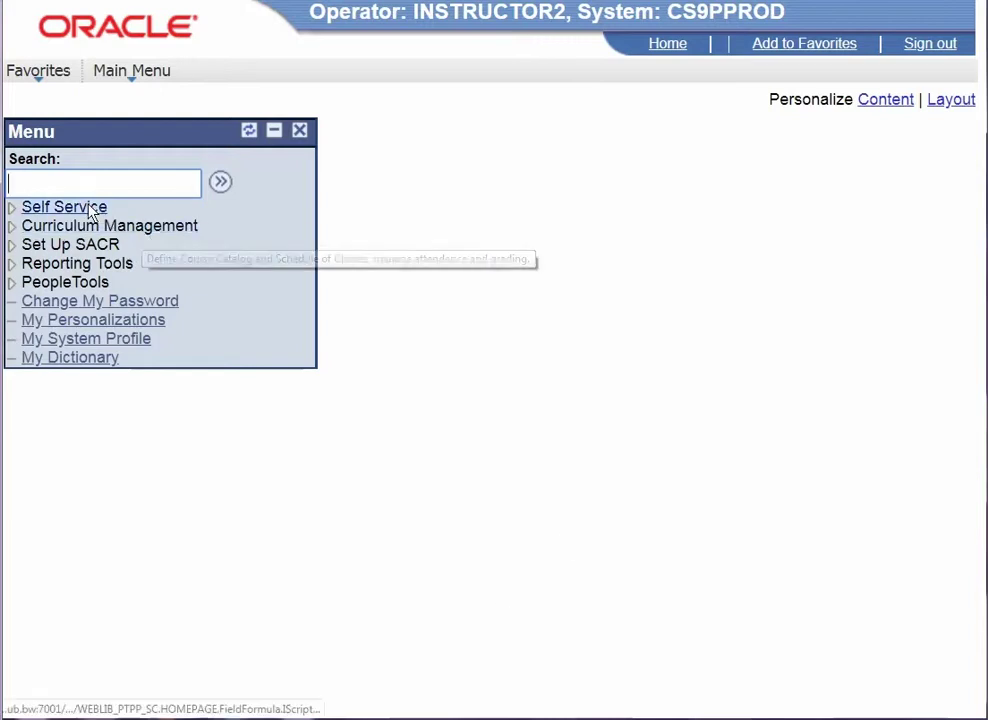
- Open My Schedule in Faculty Center to list the 13 classes for 2017/18 Semester 2
left_click(60, 206)
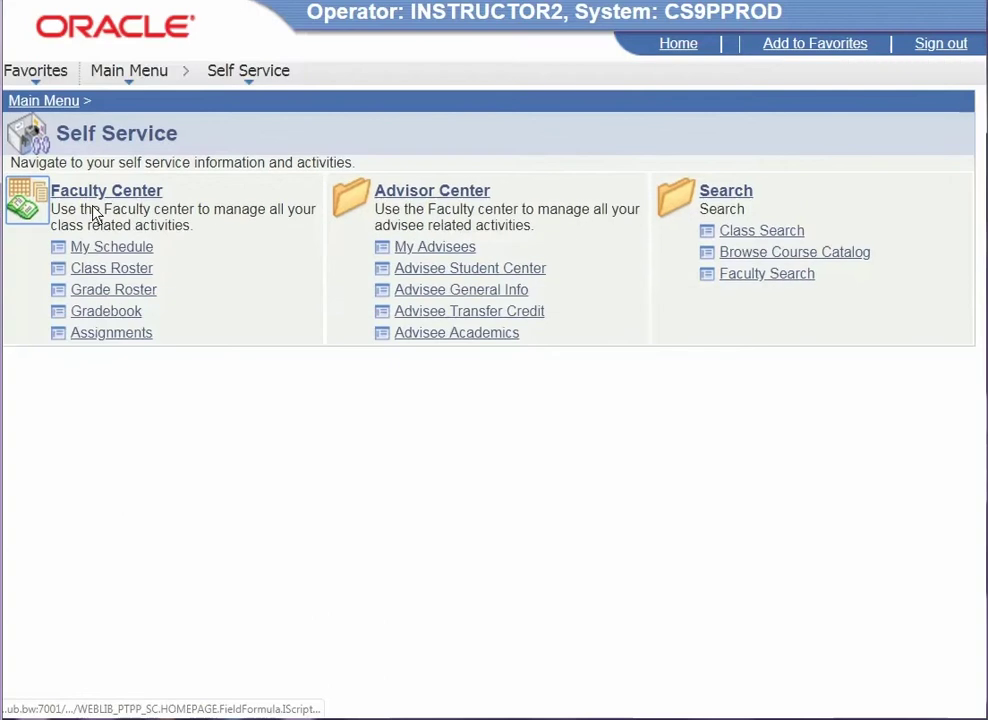
left_click(134, 250)
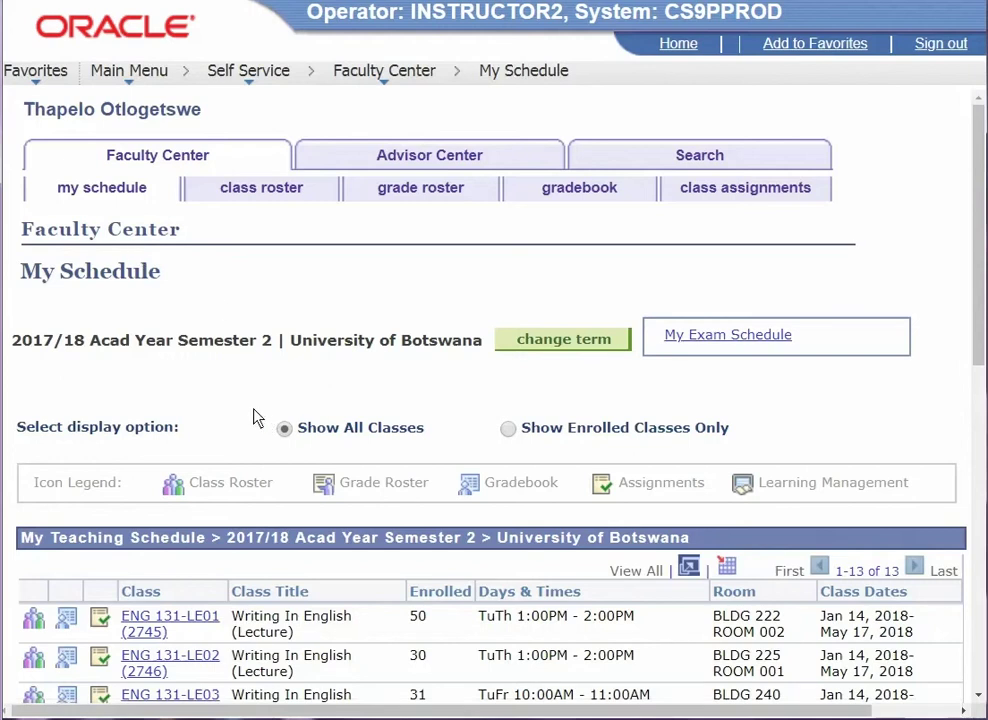
scroll(125, 445, "down", 4)
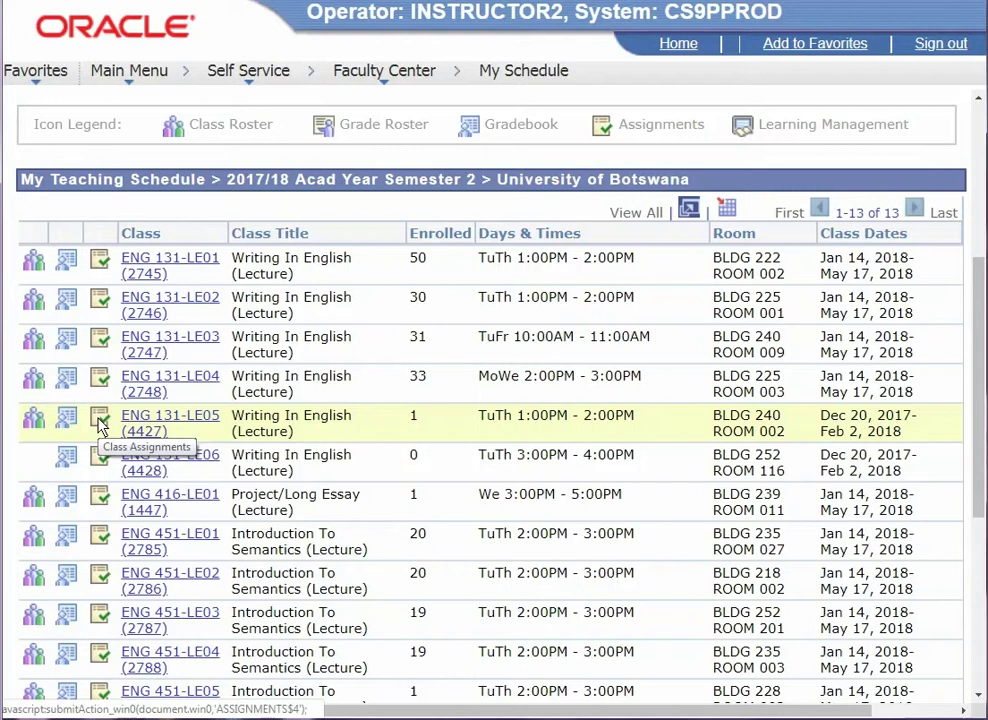
- Open Class Assignments for ENG 131-LE05 (4427) and scroll to the empty assignment form
left_click(100, 420)
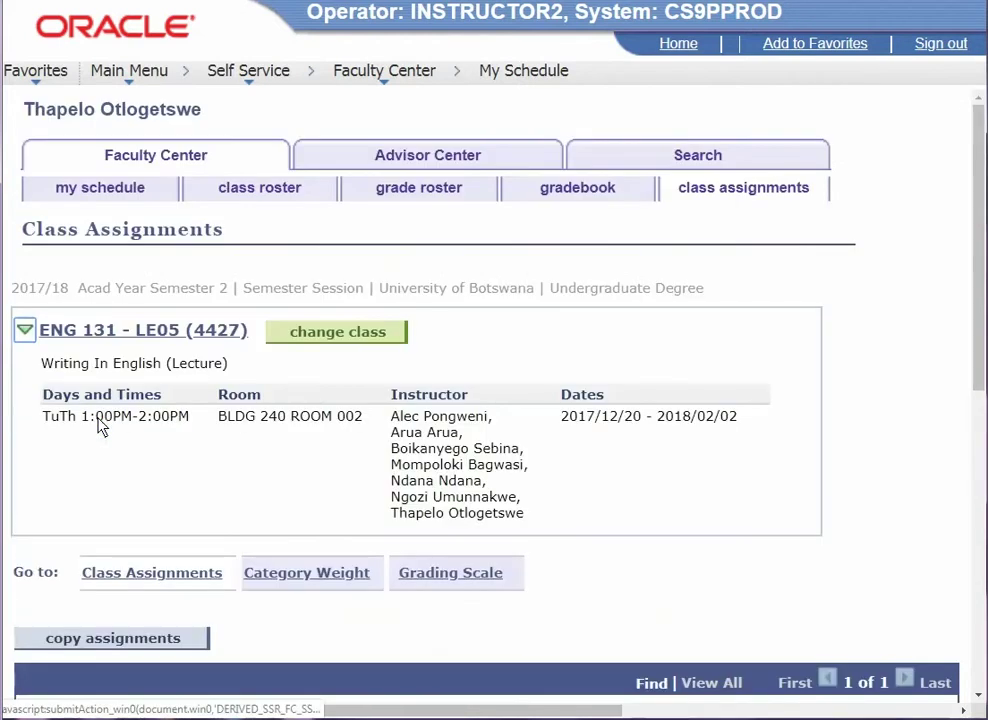
scroll(139, 470, "down", 4)
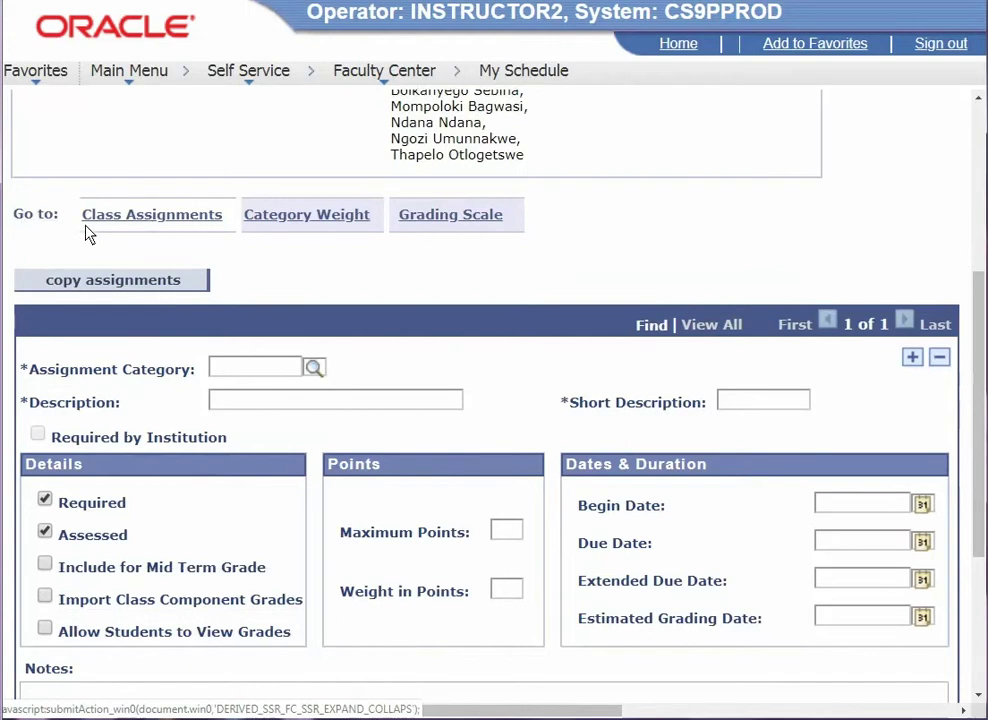
left_click_drag(84, 215, 176, 237)
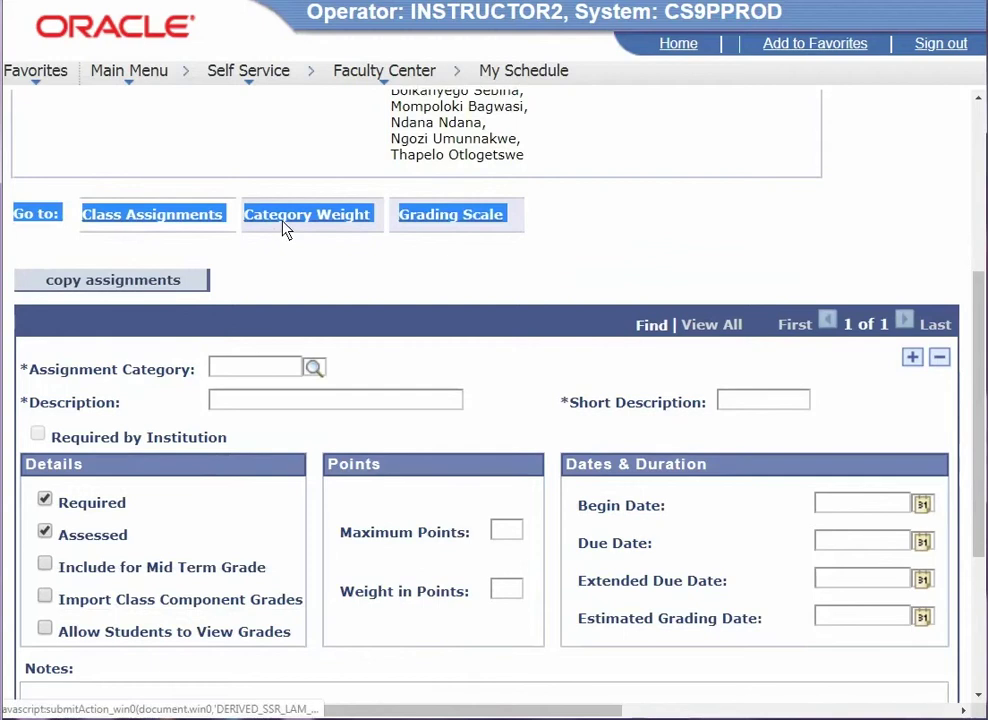
left_click(305, 272)
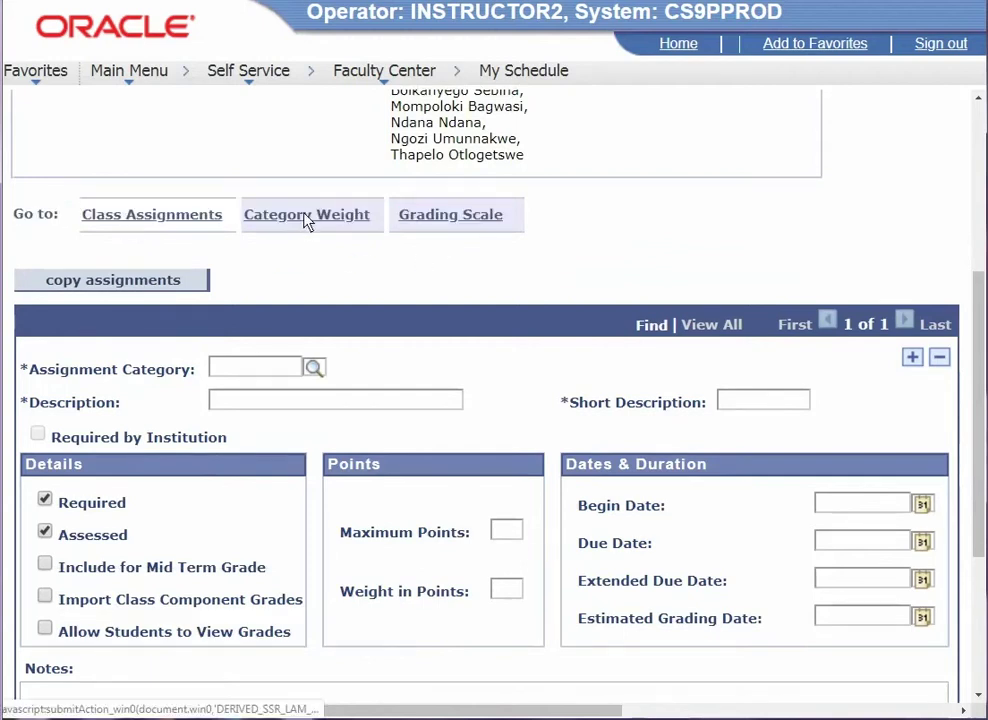
- Open Category Weight and add Written Assignment (WA) with weight 30
left_click(309, 220)
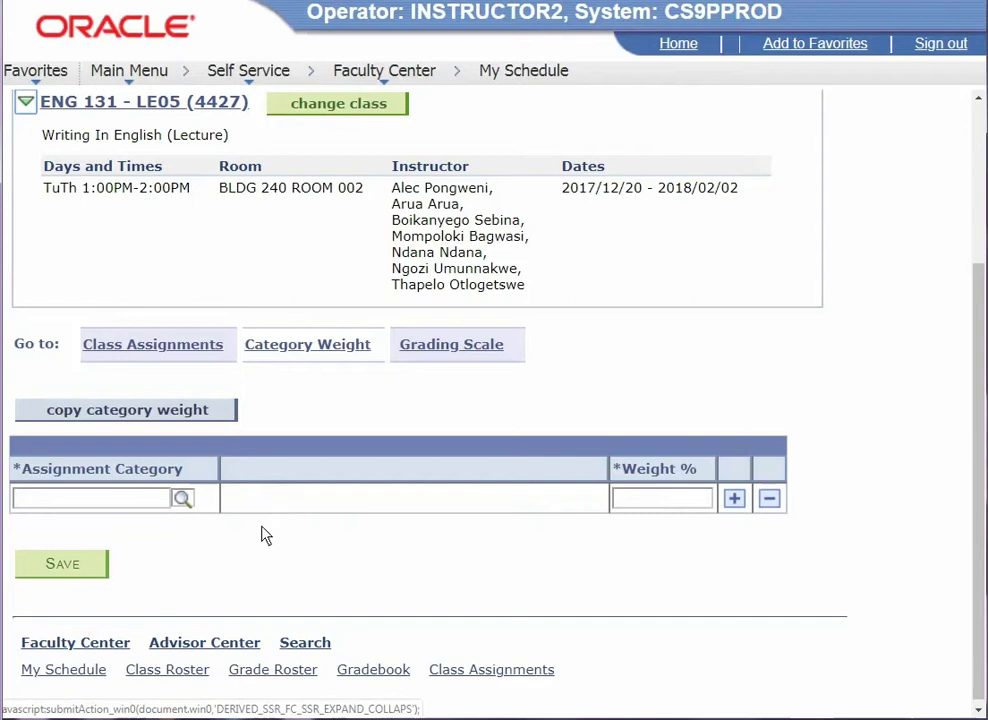
left_click(182, 499)
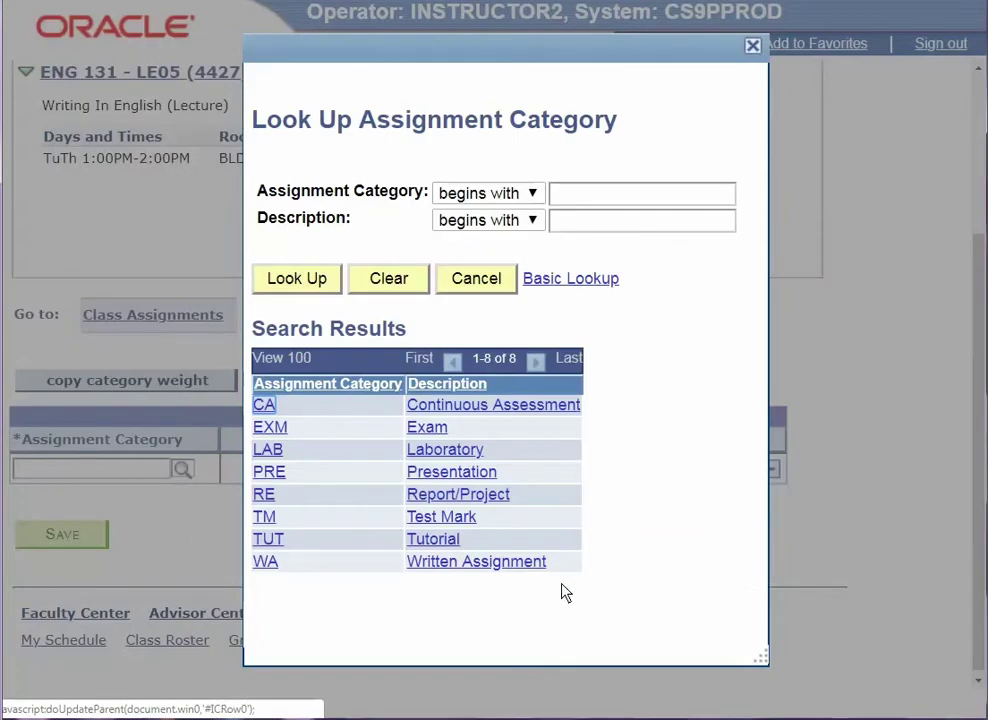
left_click(507, 566)
left_click(657, 500)
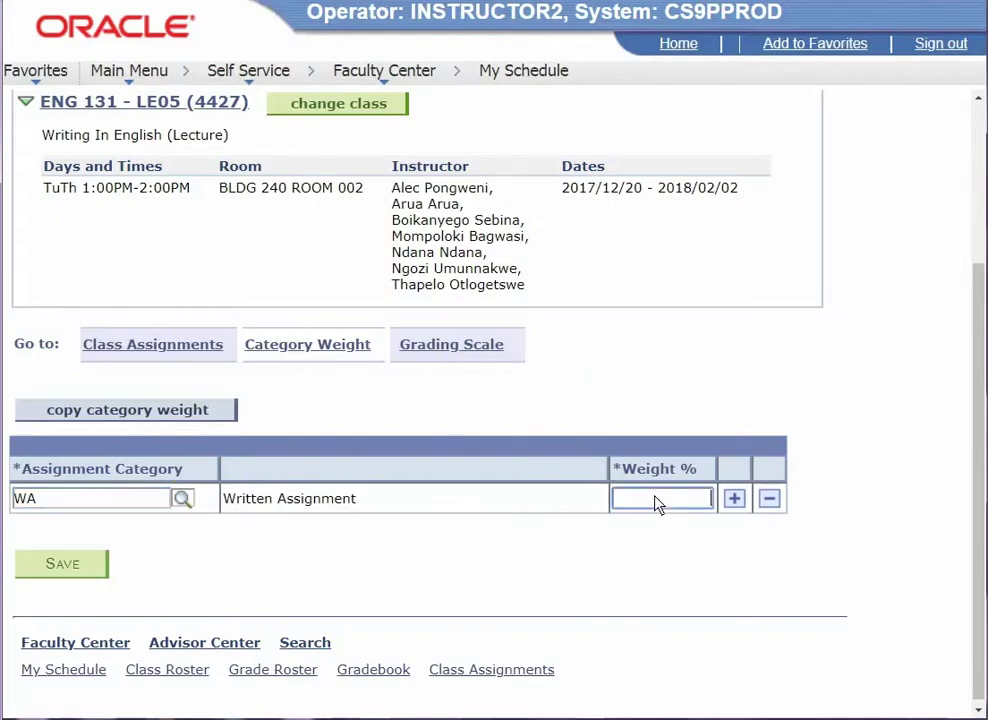
type("30")
- Add category rows Test Mark (TM) weighted 10 and Exam (EXM) weighted 60
left_click(735, 500)
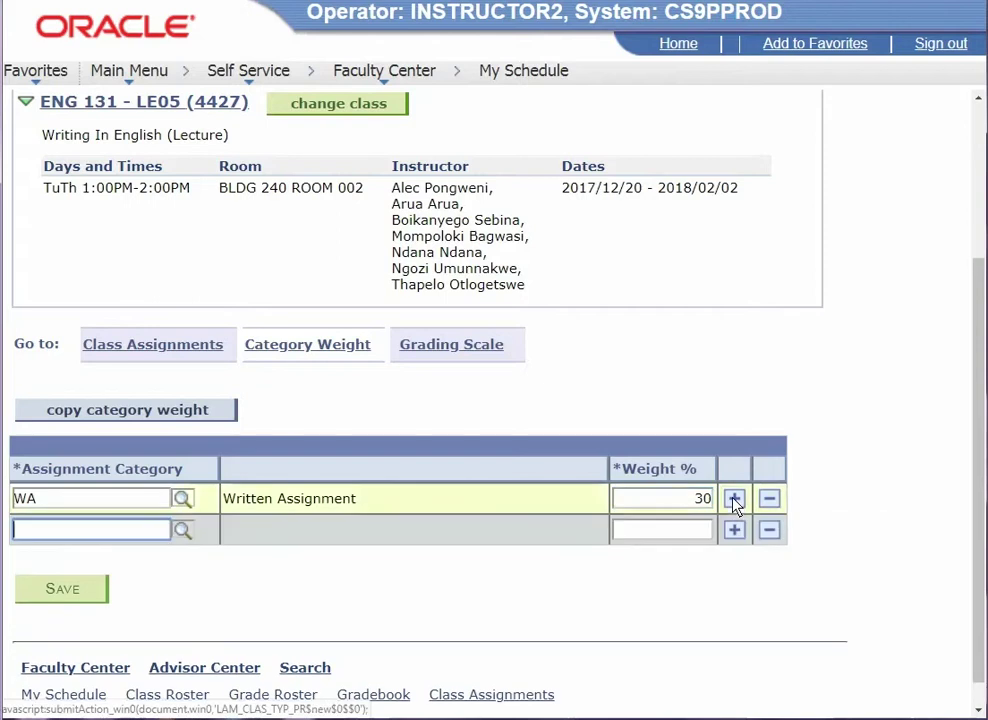
left_click(182, 531)
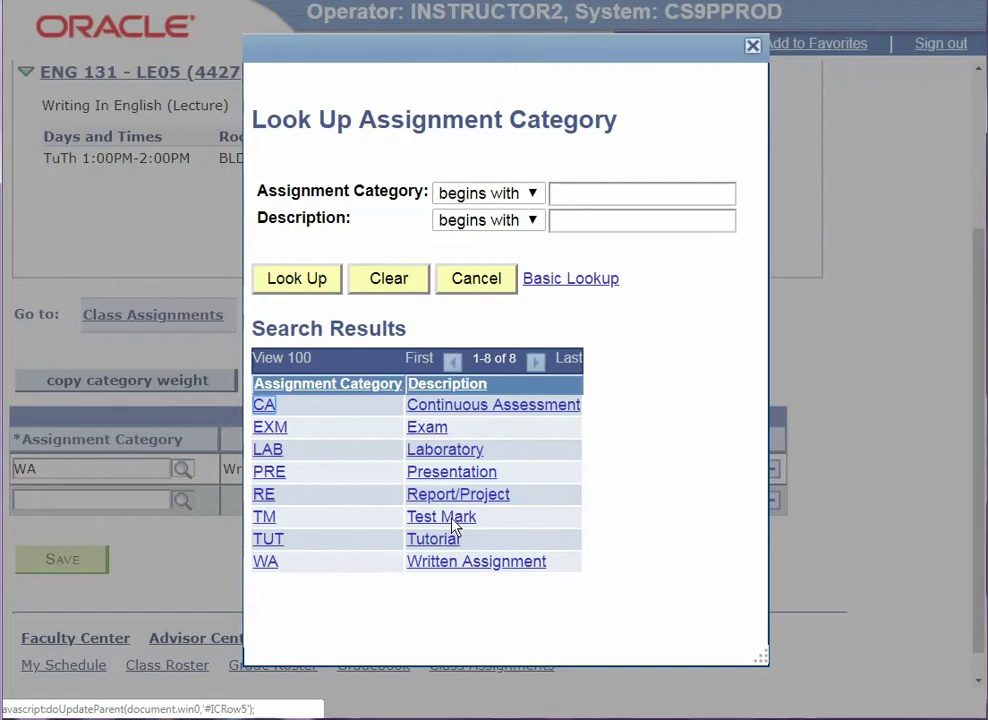
left_click(442, 518)
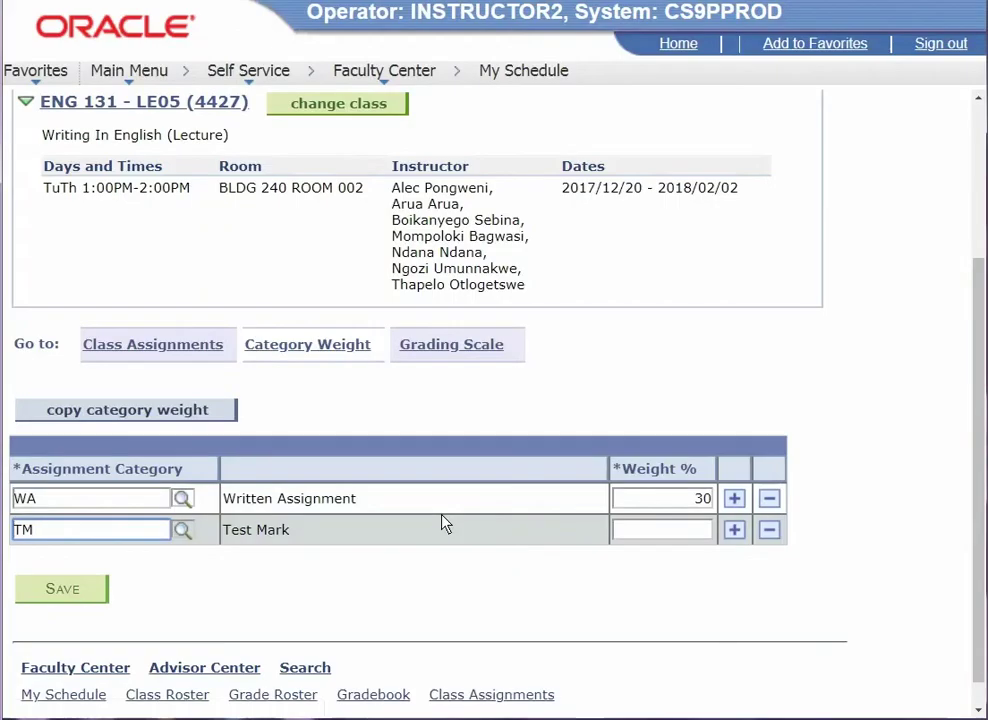
left_click(645, 536)
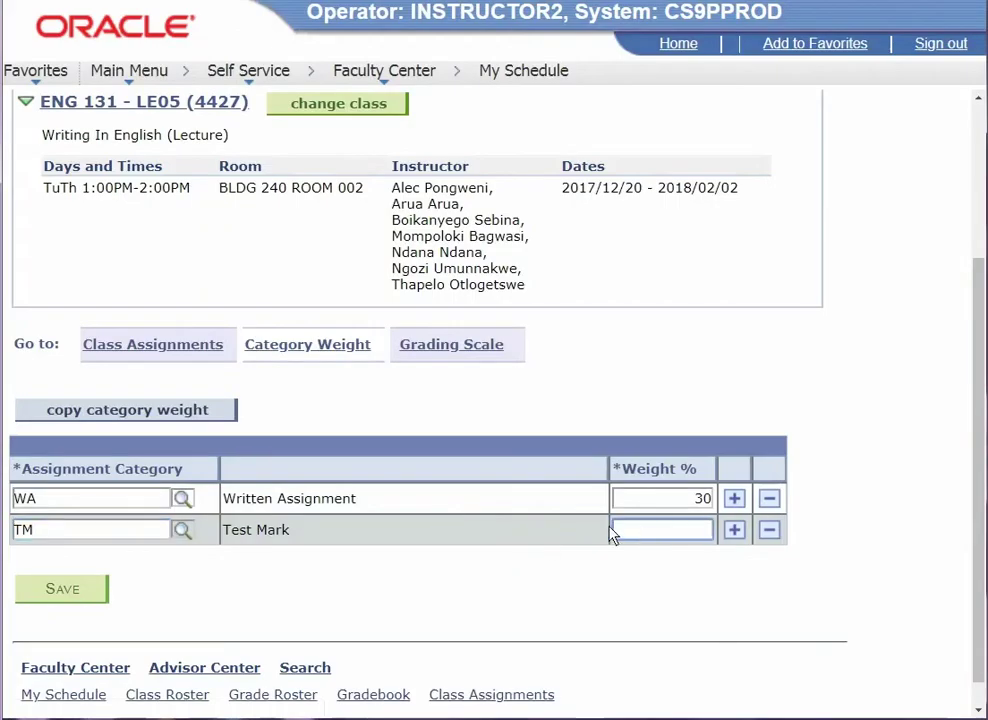
type("10")
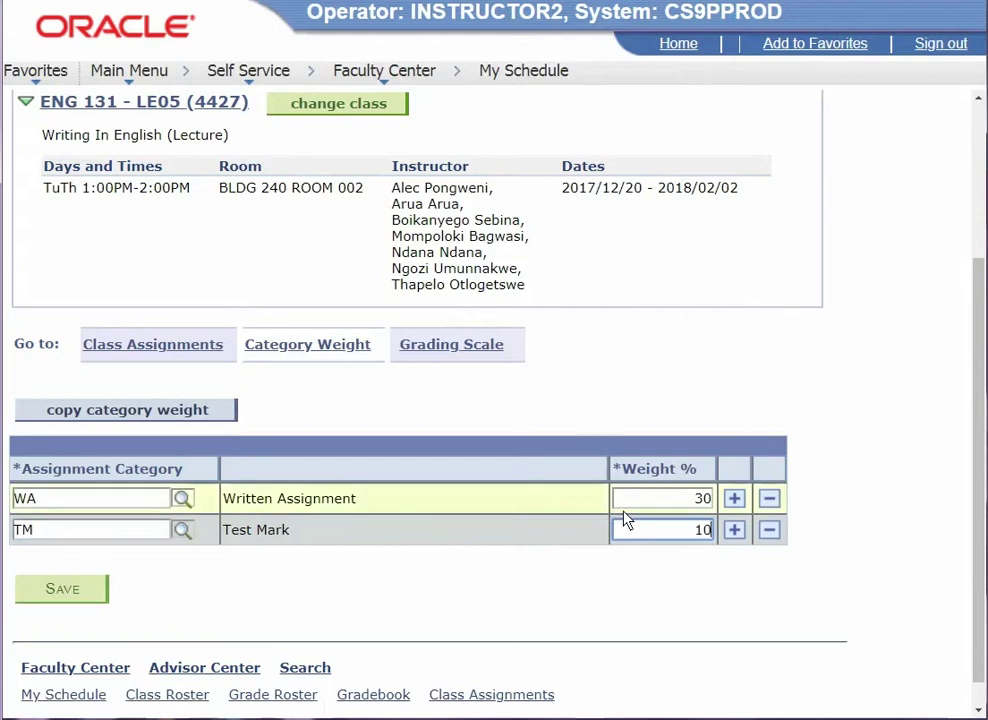
left_click(734, 530)
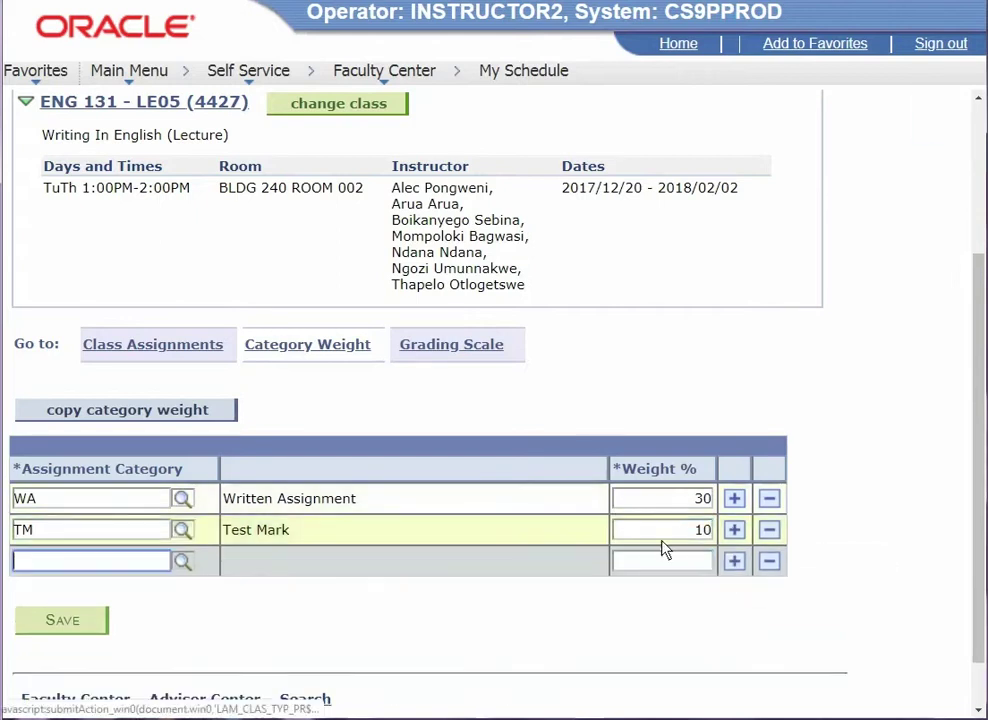
left_click(181, 564)
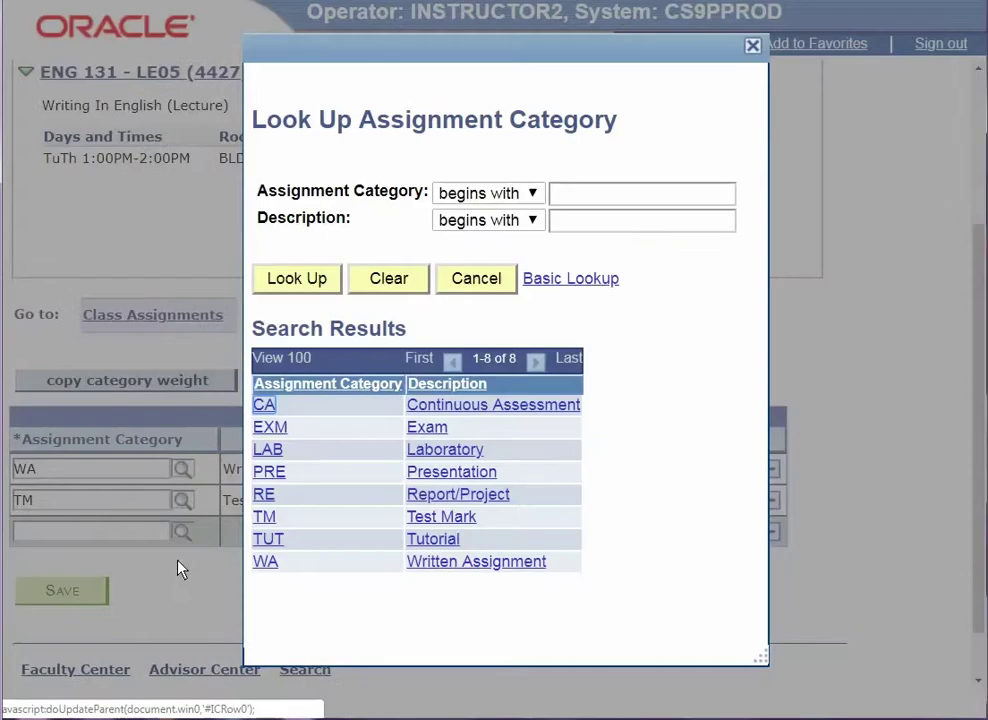
left_click(434, 437)
left_click(622, 560)
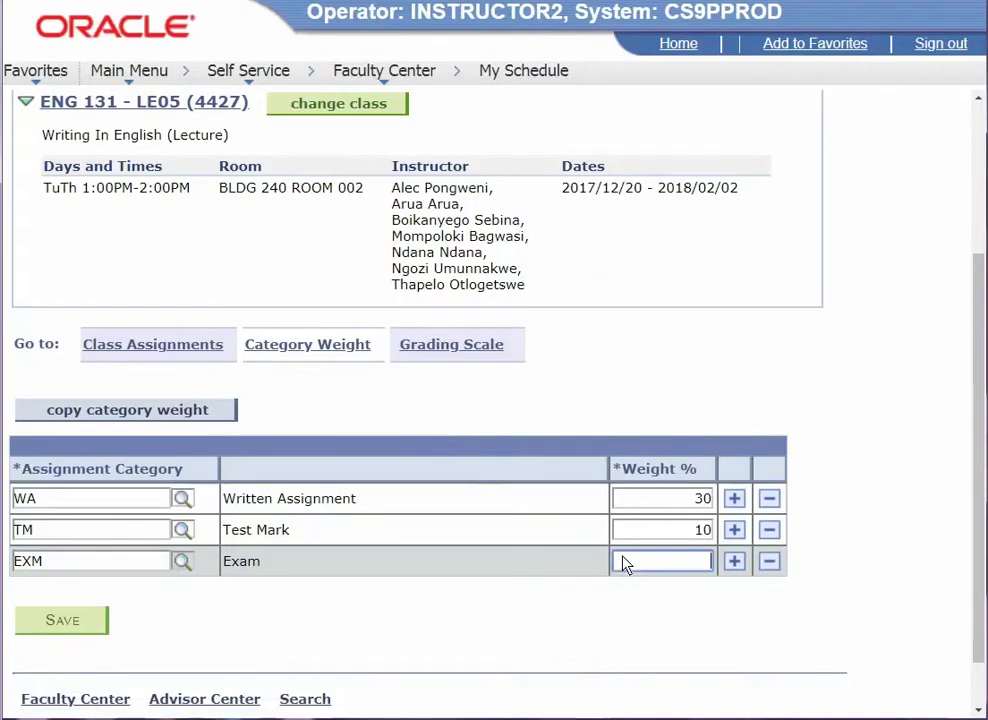
type("60")
- Save the weights, dismiss the 'Highlighted fields are required' message, and return to the assignment form
left_click(68, 621)
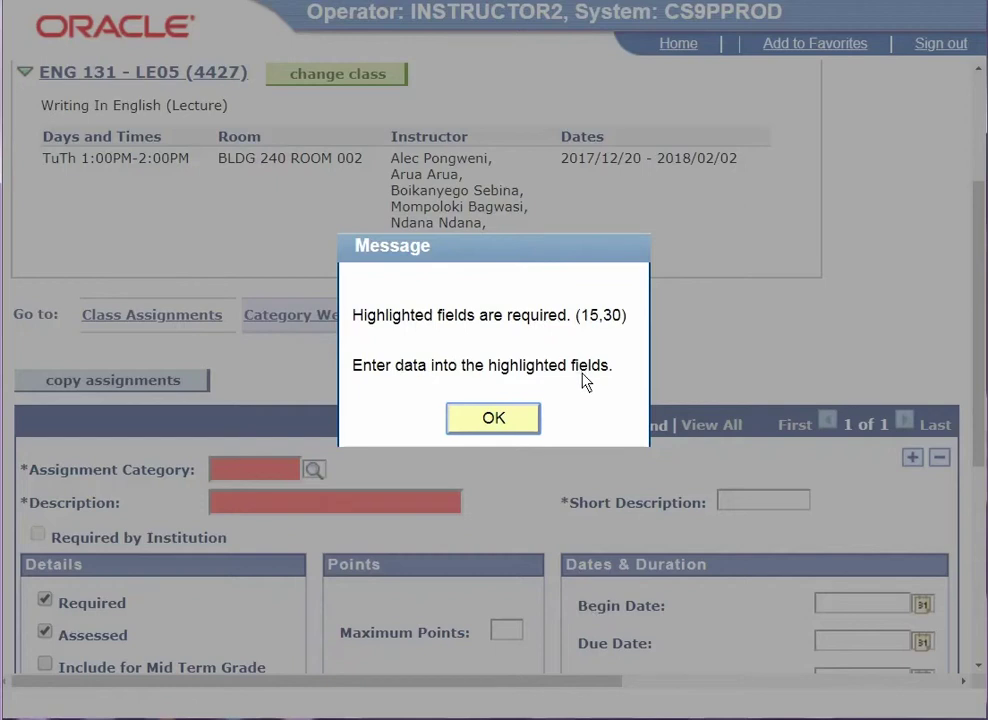
left_click(494, 418)
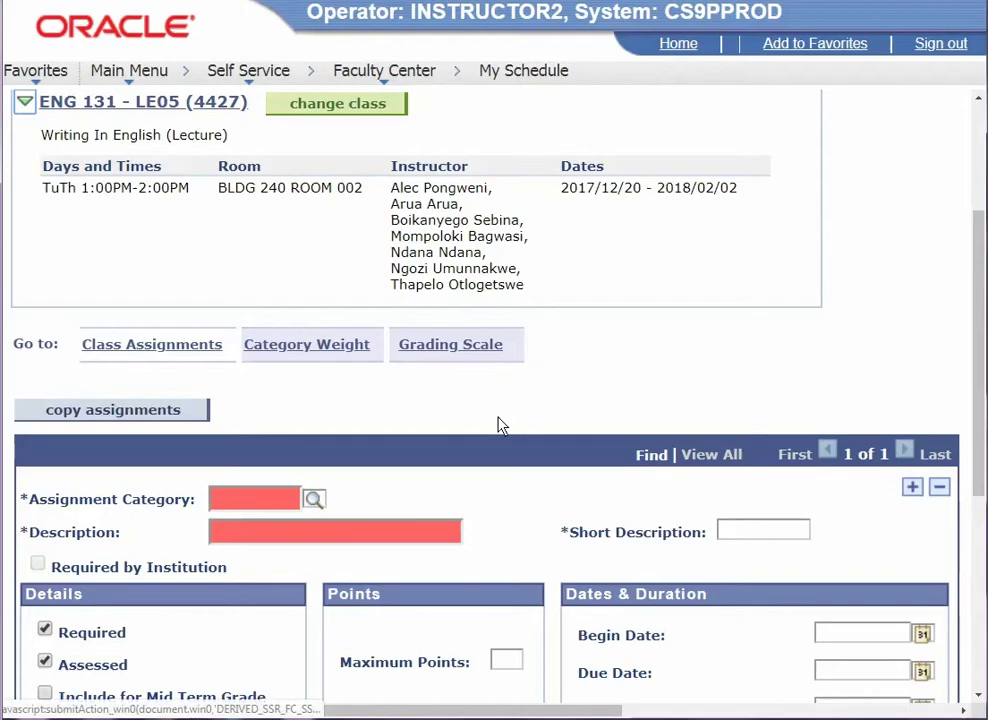
scroll(470, 460, "down", 3)
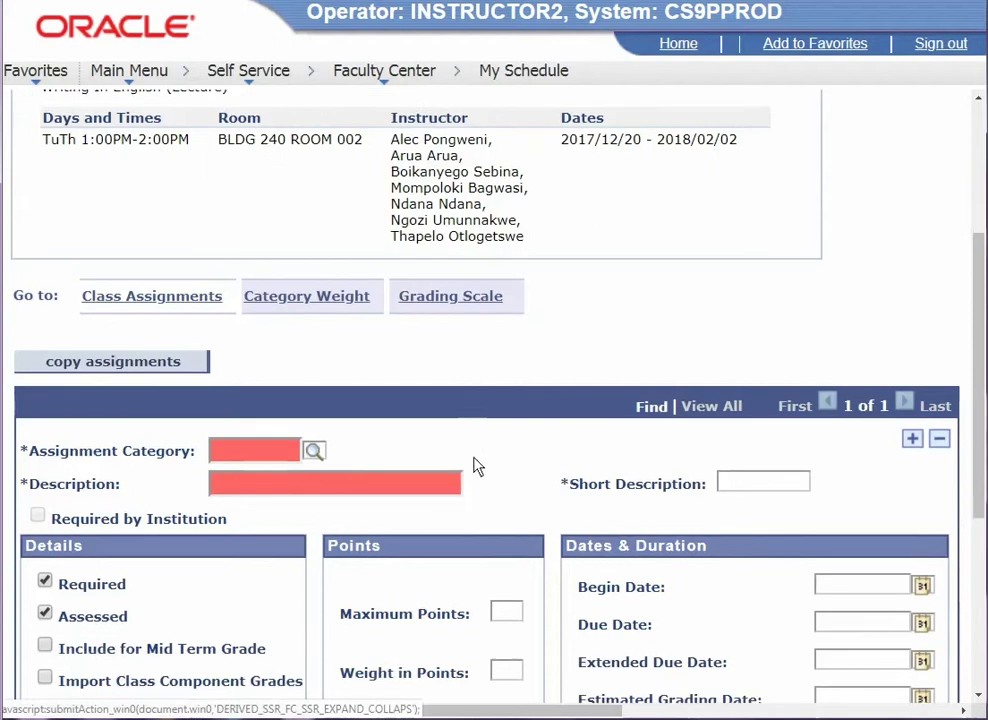
scroll(474, 463, "down", 2)
scroll(474, 464, "up", 2)
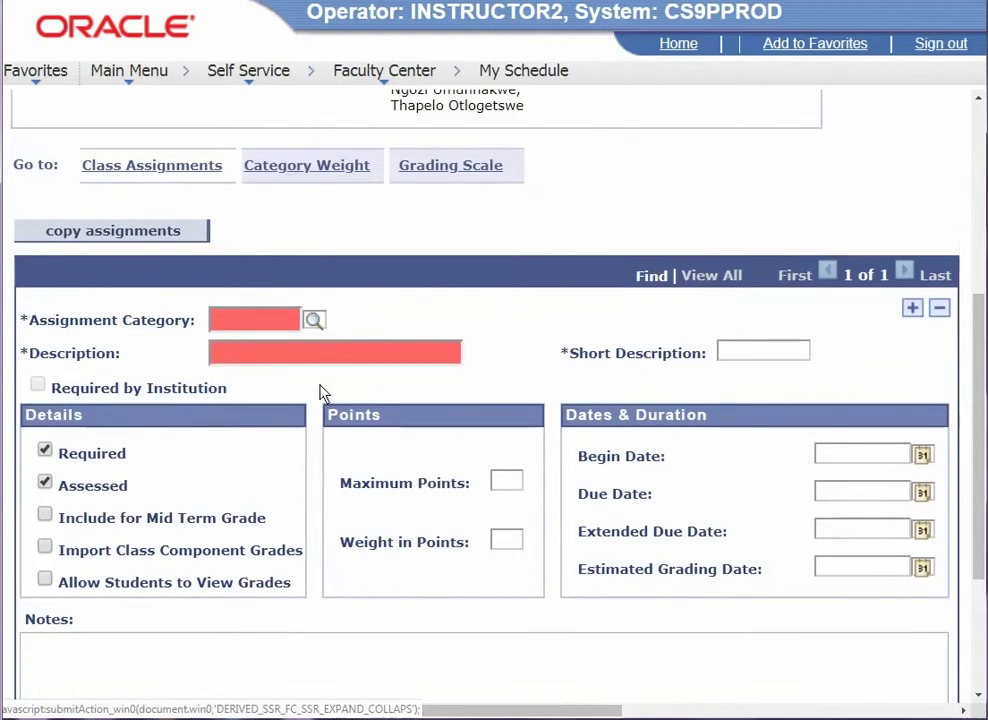
- Create 'Assignment 1' (short 'Assign 1') as a Written Assignment
left_click(313, 320)
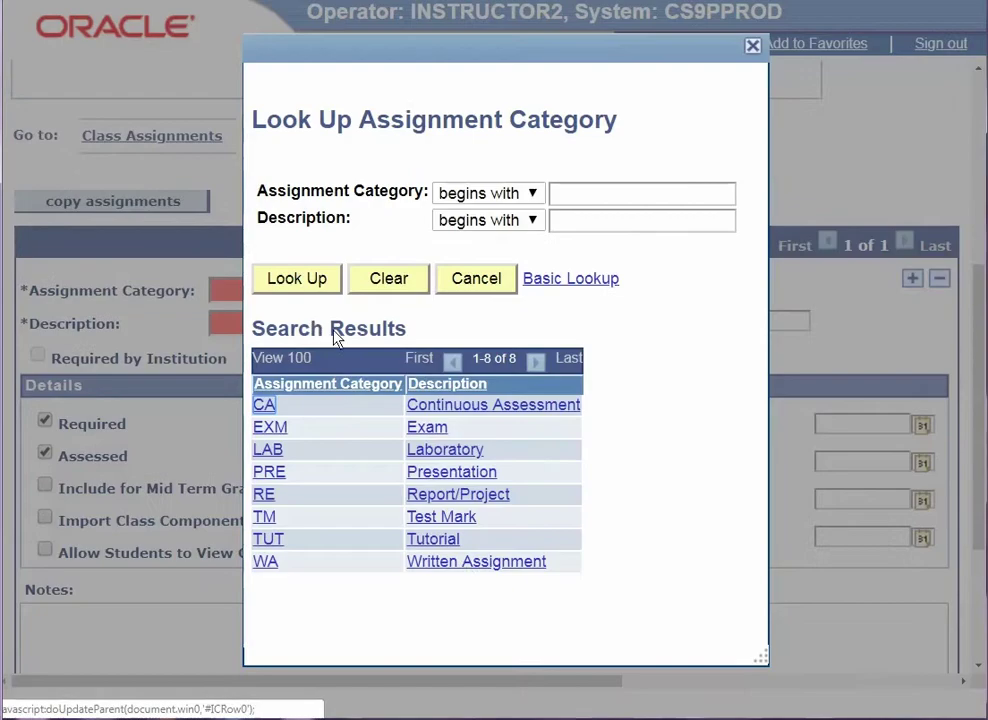
left_click(480, 563)
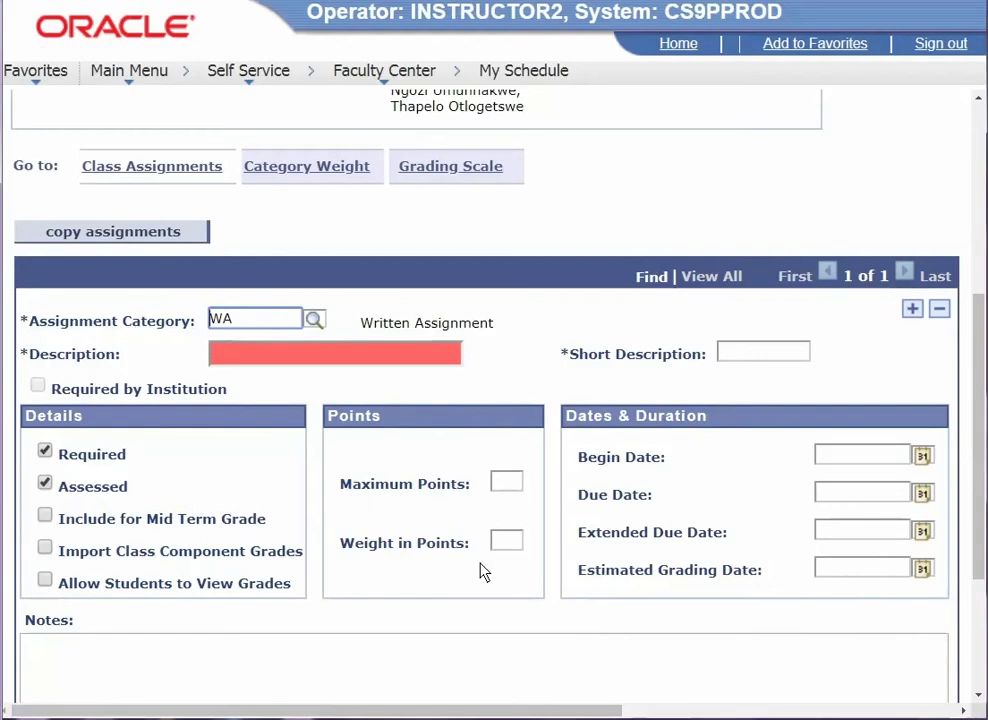
left_click(239, 369)
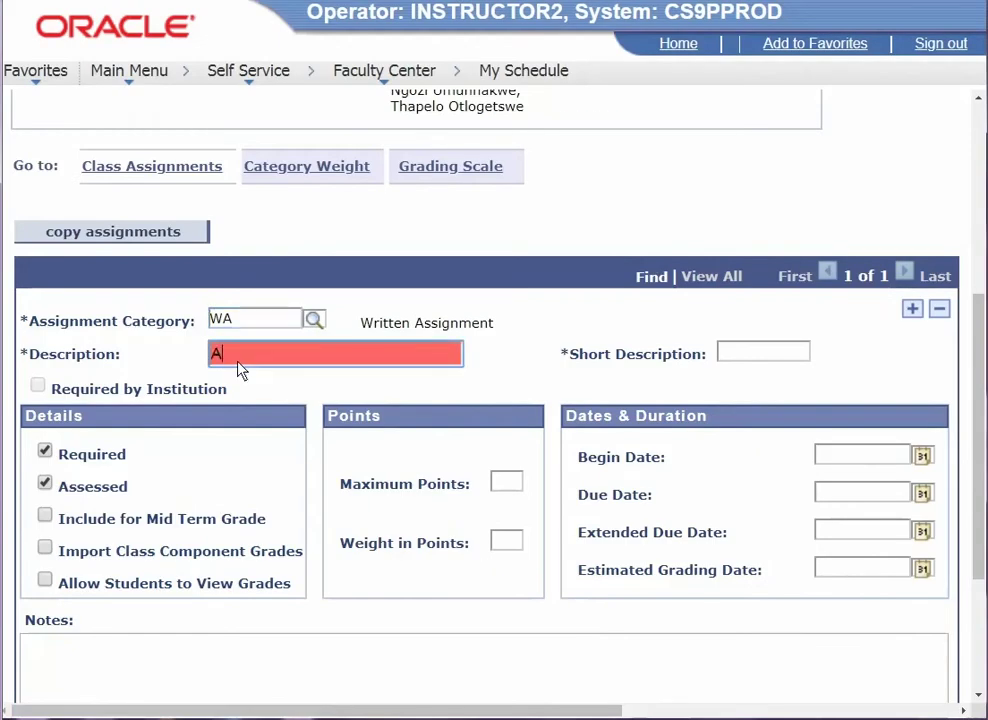
type("Assignment 1")
left_click(726, 352)
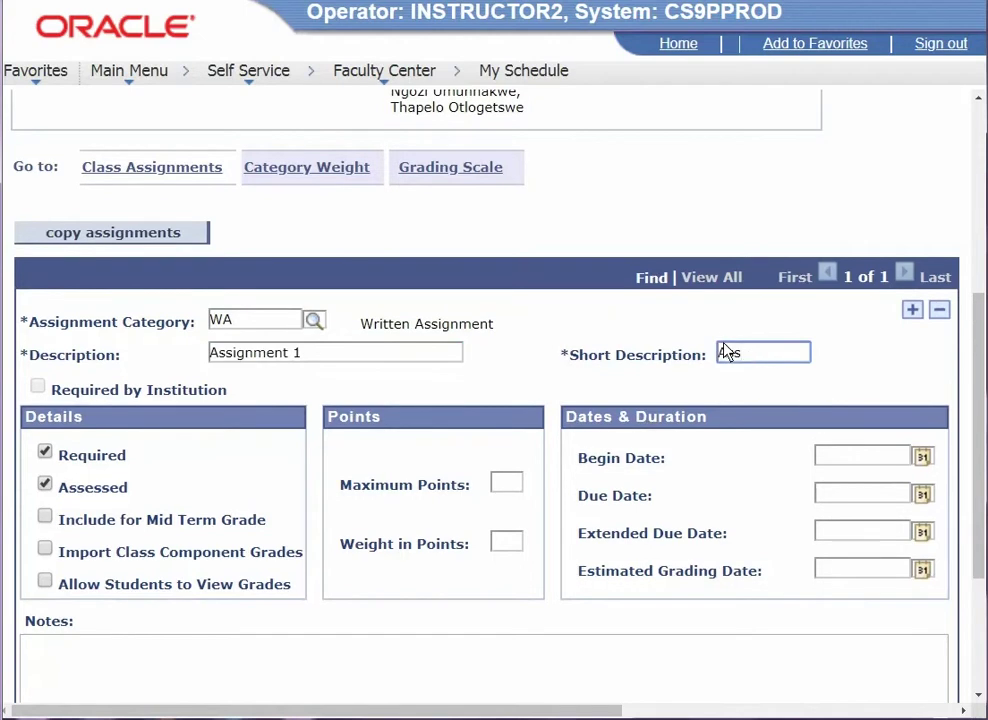
type("Assign 1")
- Count Assignment 1 toward mid-term, let students view grades, set weight 15, and add a blank row
left_click_drag(48, 432, 73, 436)
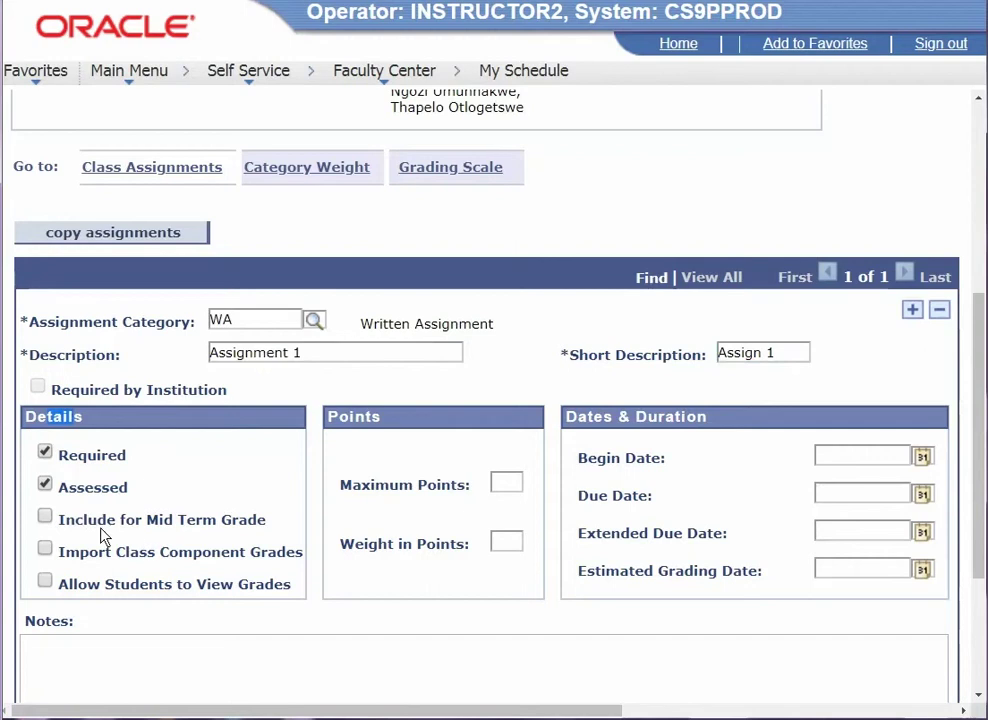
left_click(45, 517)
left_click(45, 584)
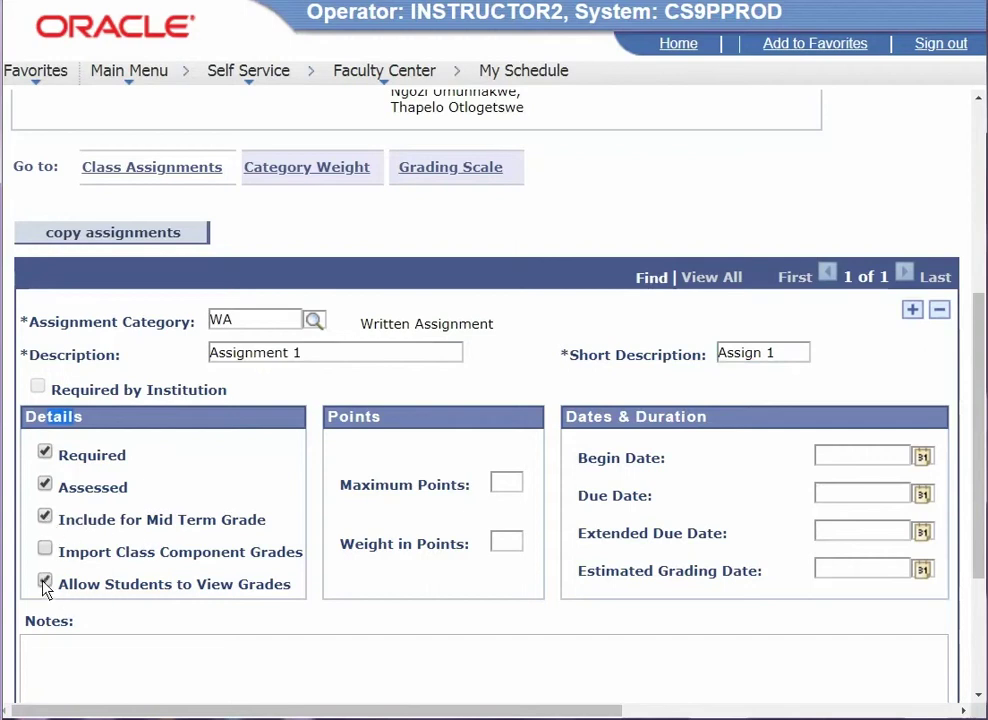
left_click(504, 488)
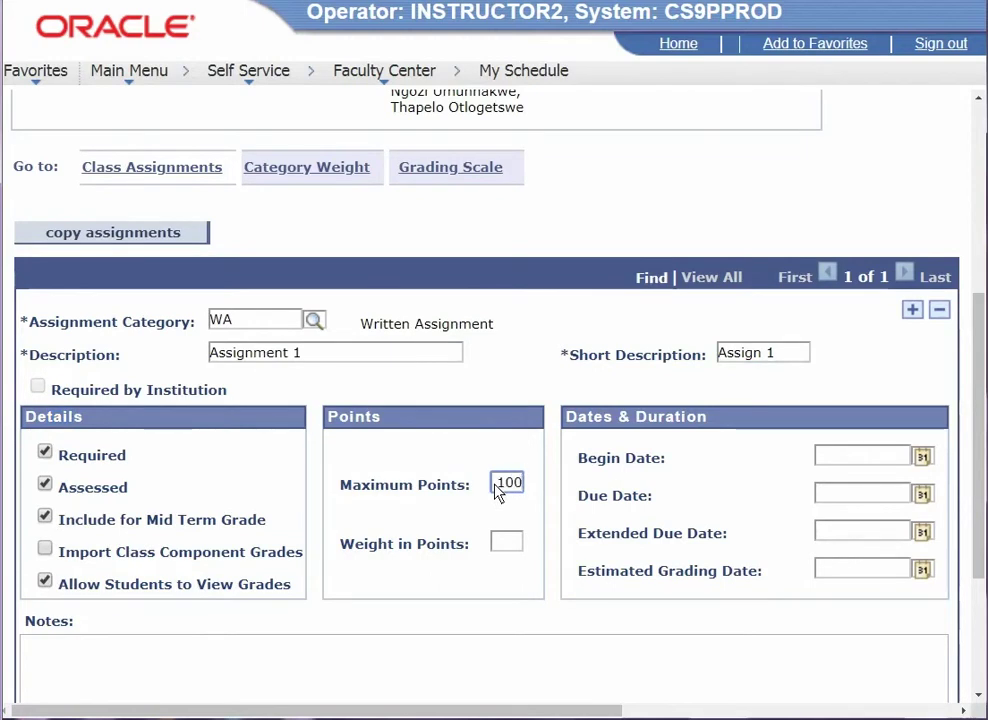
left_click(510, 543)
type("100")
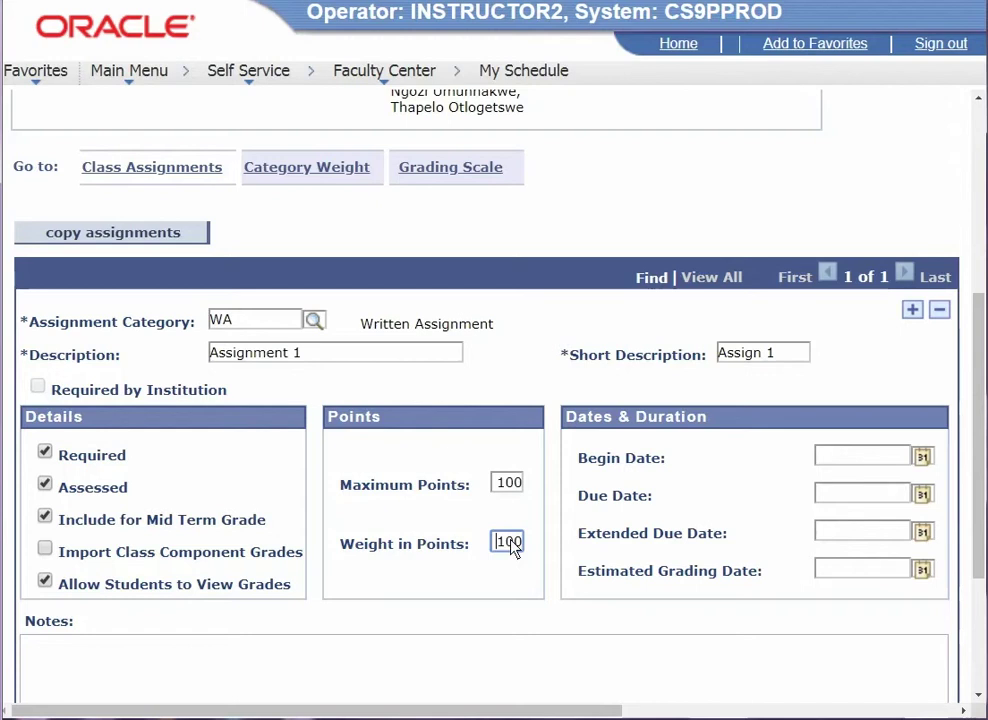
double_click(510, 543)
key("BackSpace")
type("15")
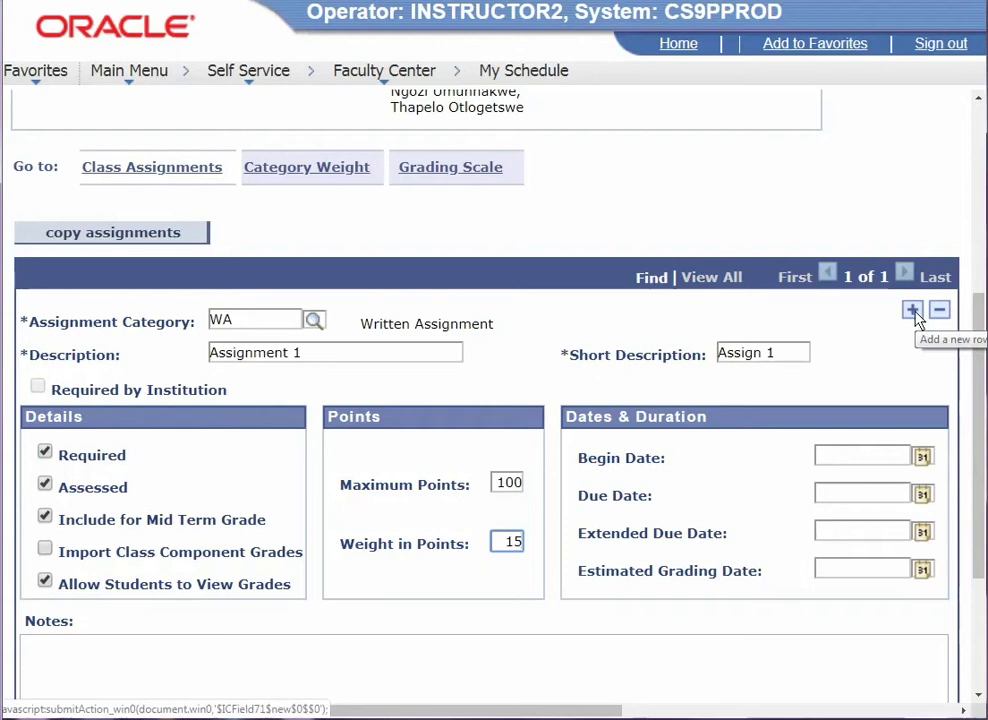
left_click(913, 312)
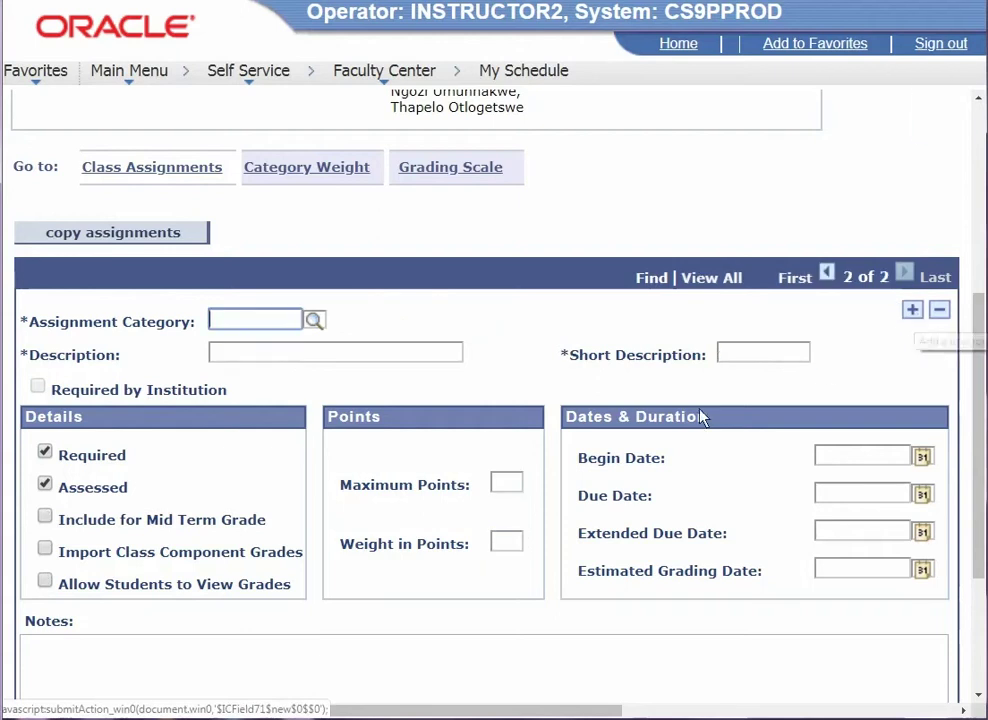
- Fill row two as Written Assignment 'Assignment 2', mid-term, student-visible, 100 points, weight 15
left_click(314, 320)
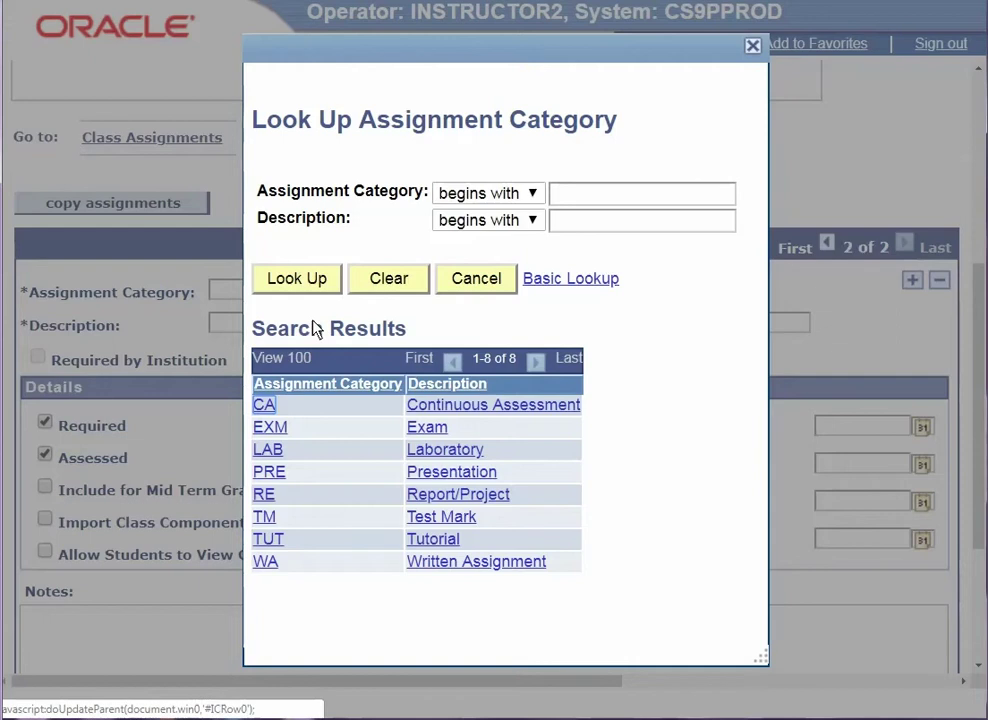
left_click(485, 565)
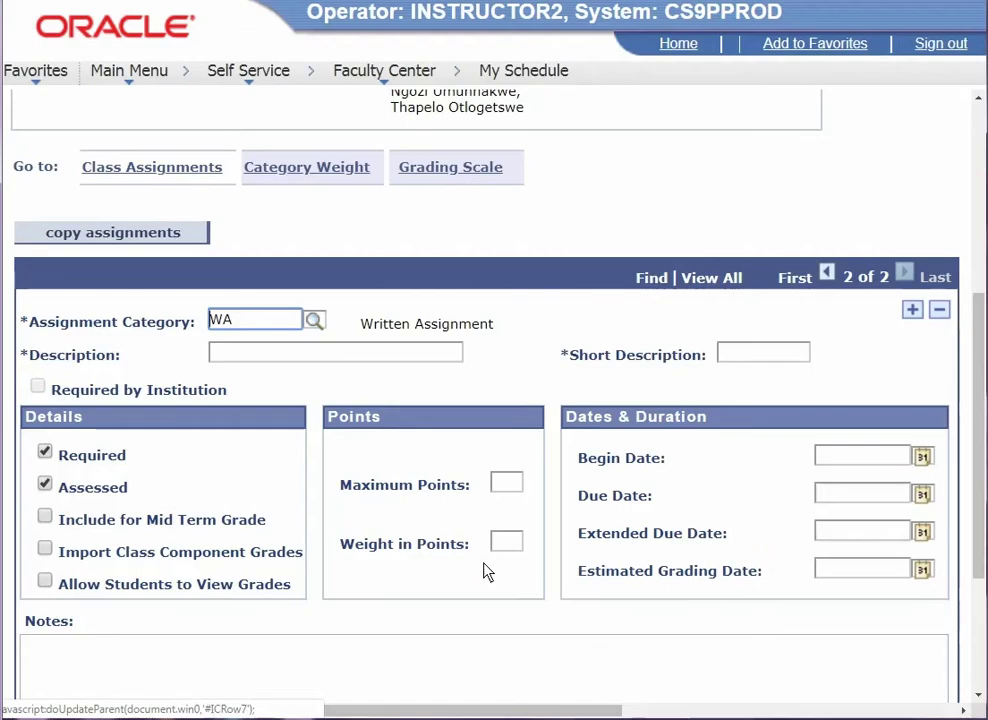
left_click(331, 352)
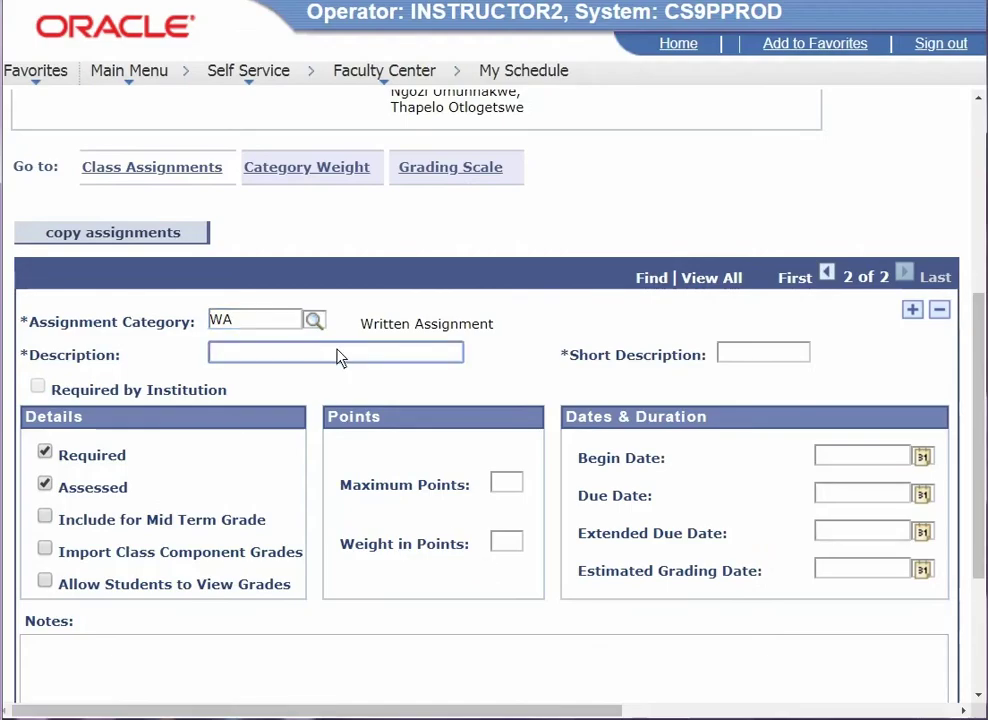
type("Assign")
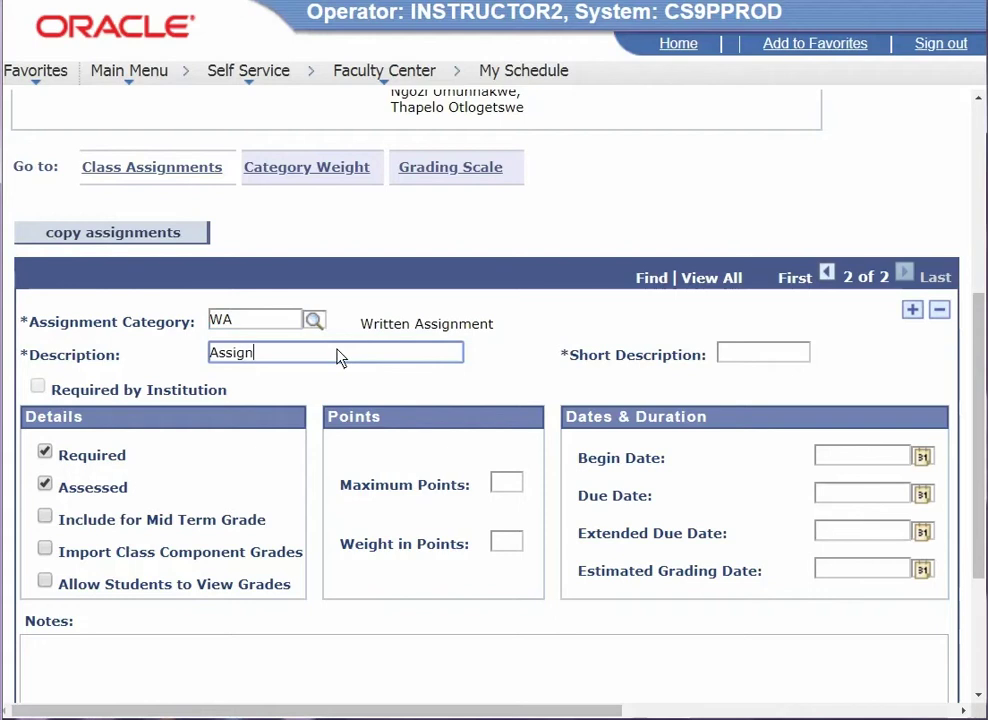
type("ment 2")
left_click(767, 353)
type("A")
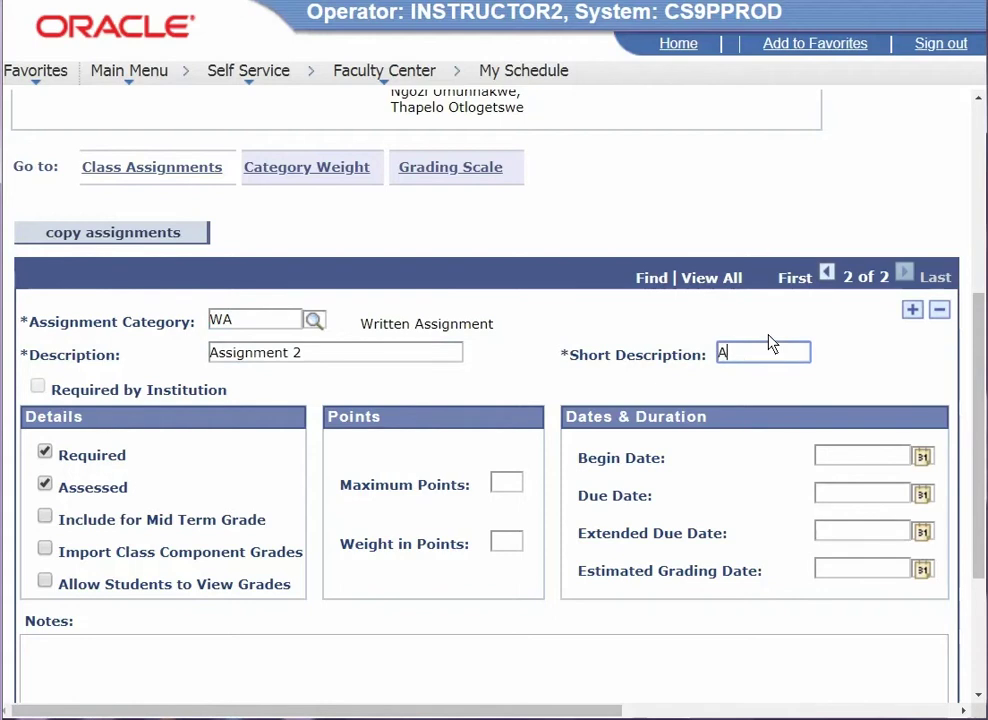
type("ssign 2")
left_click(44, 520)
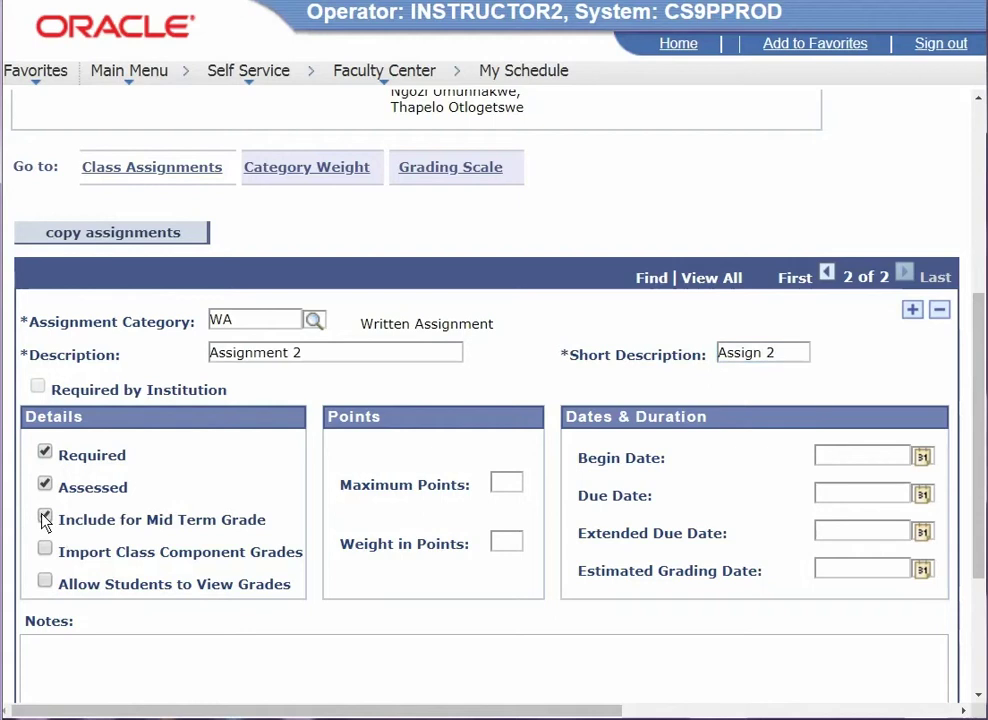
left_click(45, 585)
left_click(510, 483)
type("100")
left_click(506, 540)
type("15")
- Set Assignment 2's due date to 2017/02/06 using the calendar
left_click(923, 497)
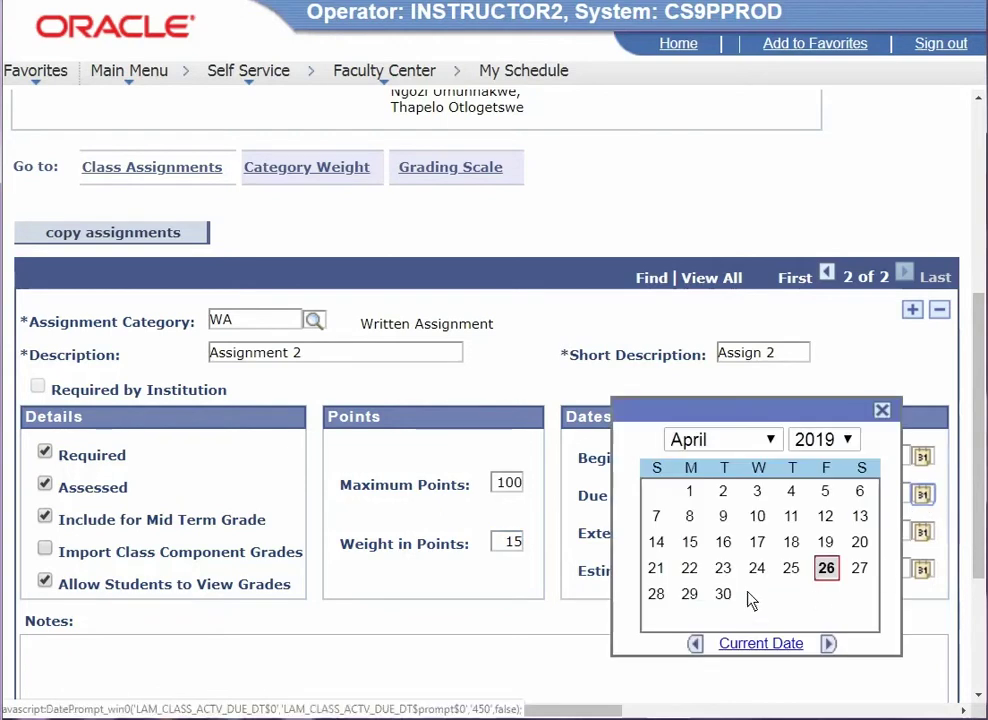
left_click(772, 441)
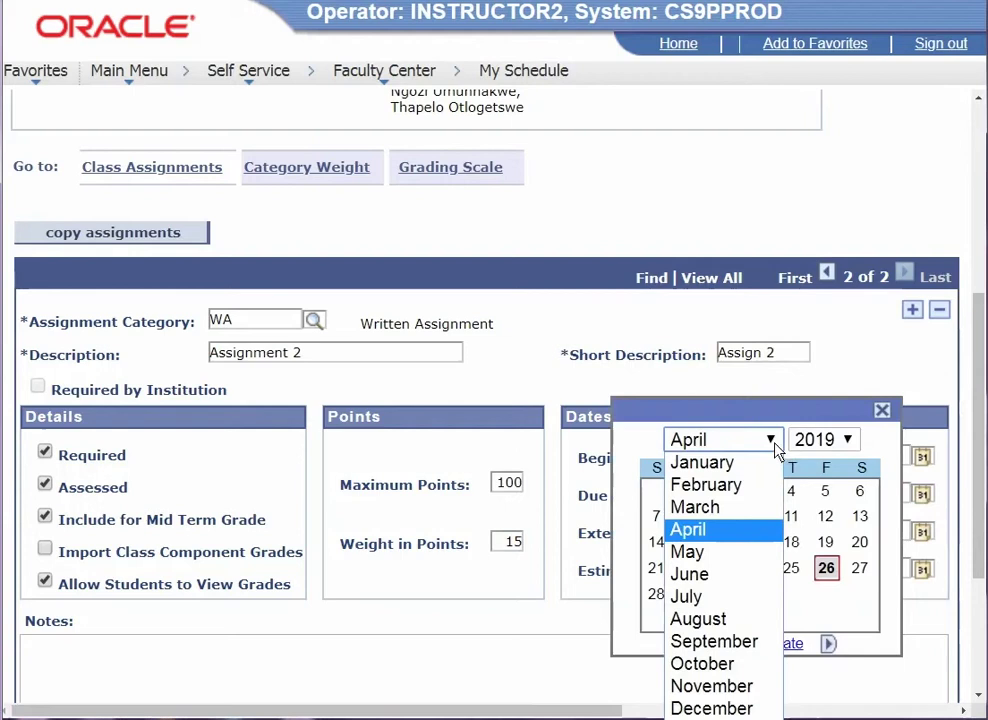
left_click(745, 487)
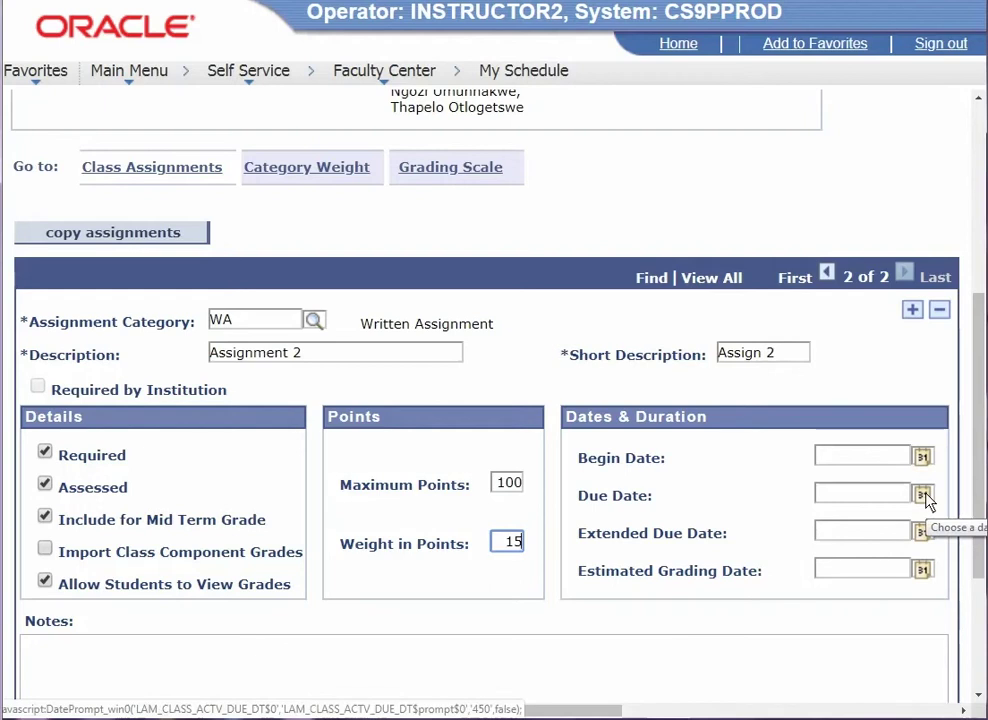
left_click(922, 496)
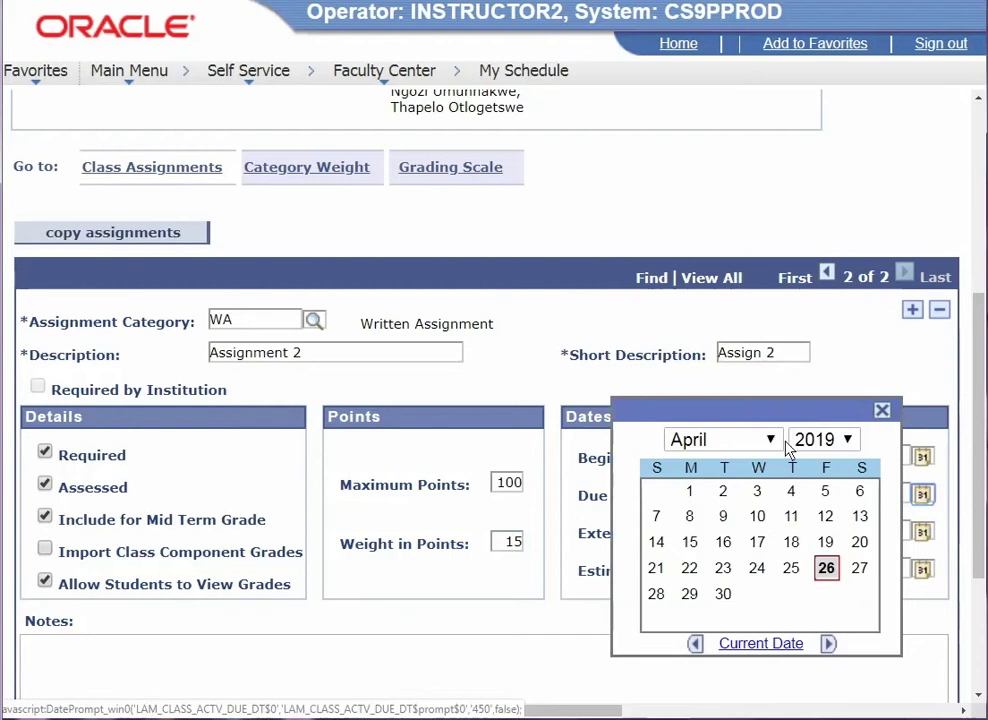
left_click(776, 449)
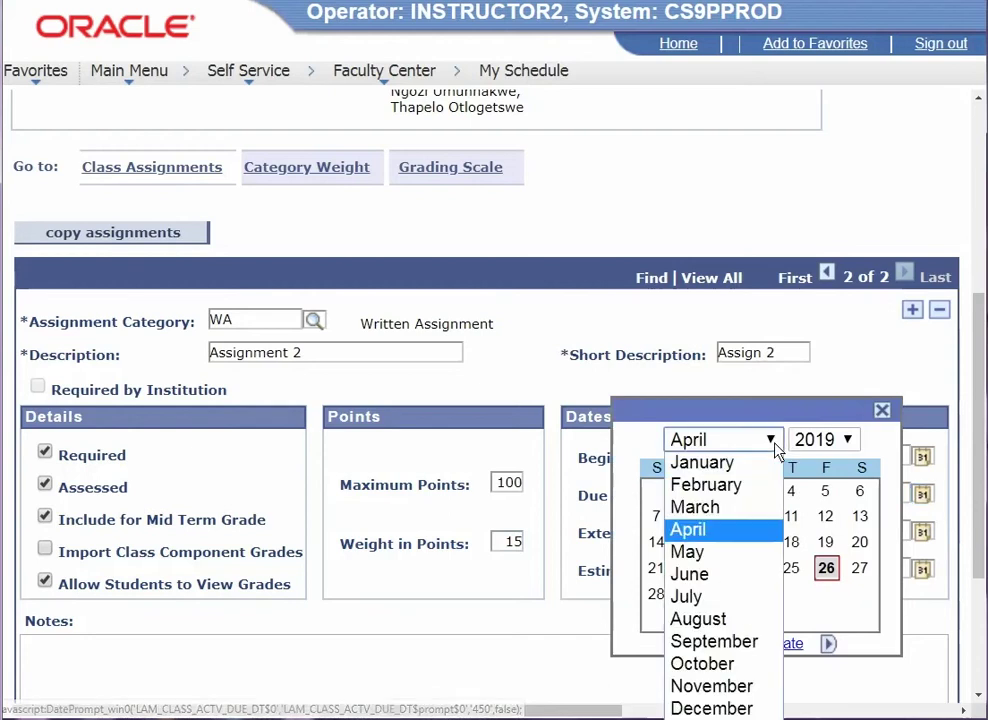
left_click(744, 486)
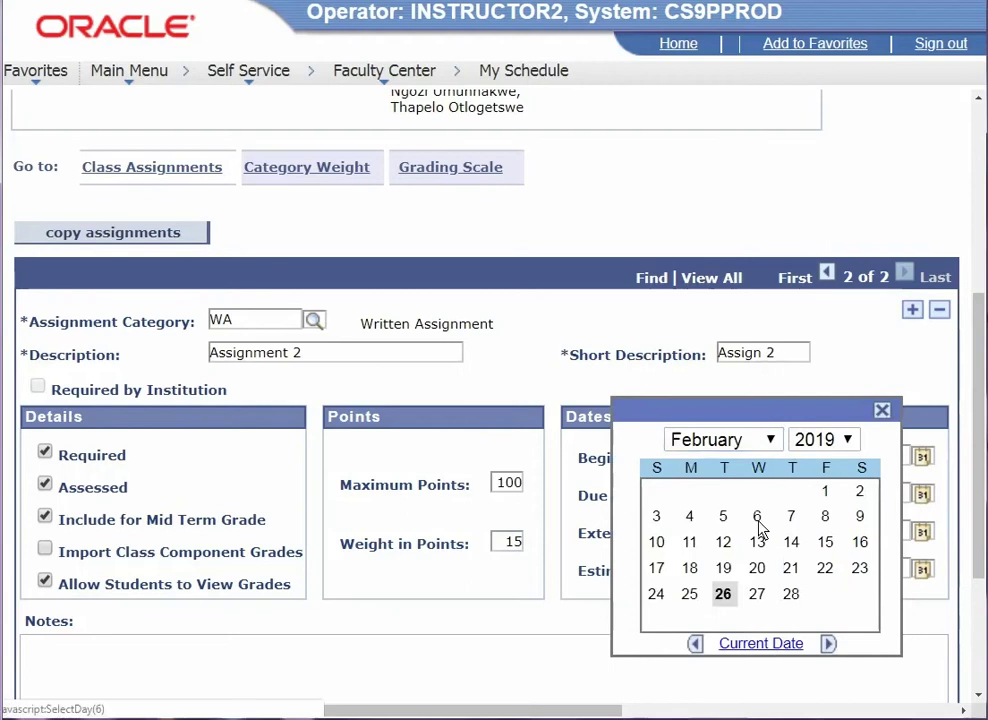
left_click(757, 516)
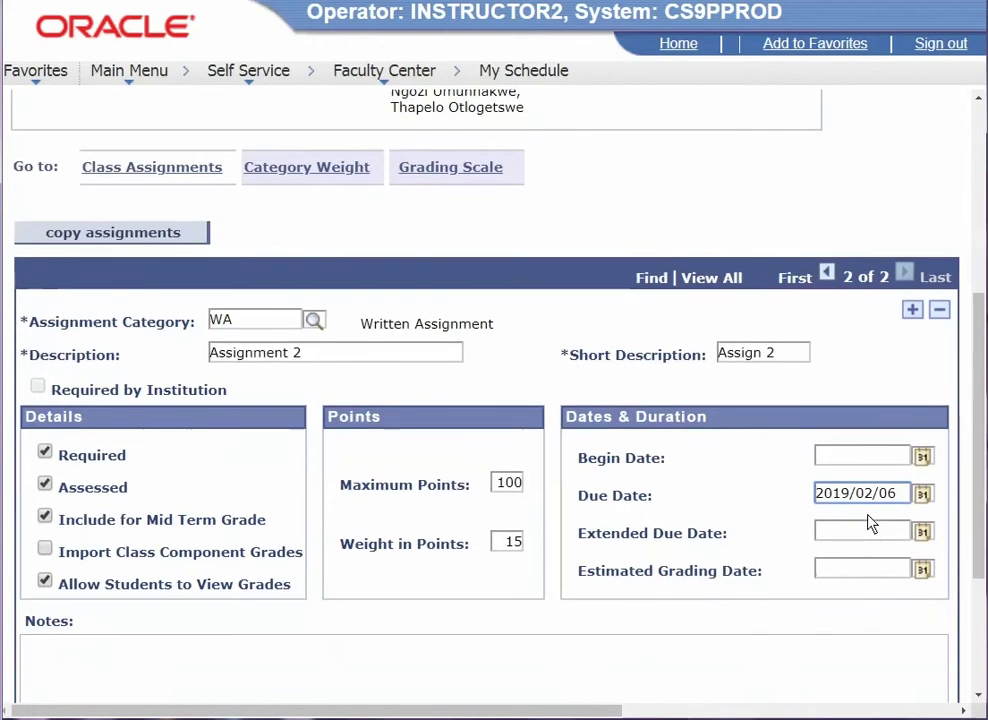
scroll(868, 521, "up", 1)
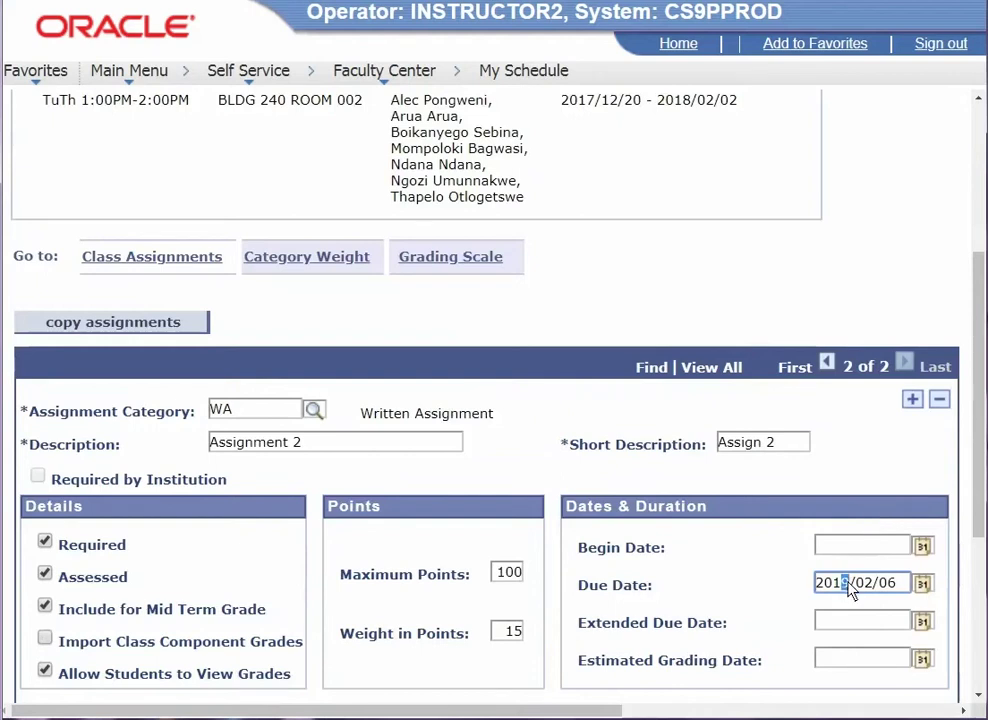
scroll(853, 584, "down", 2)
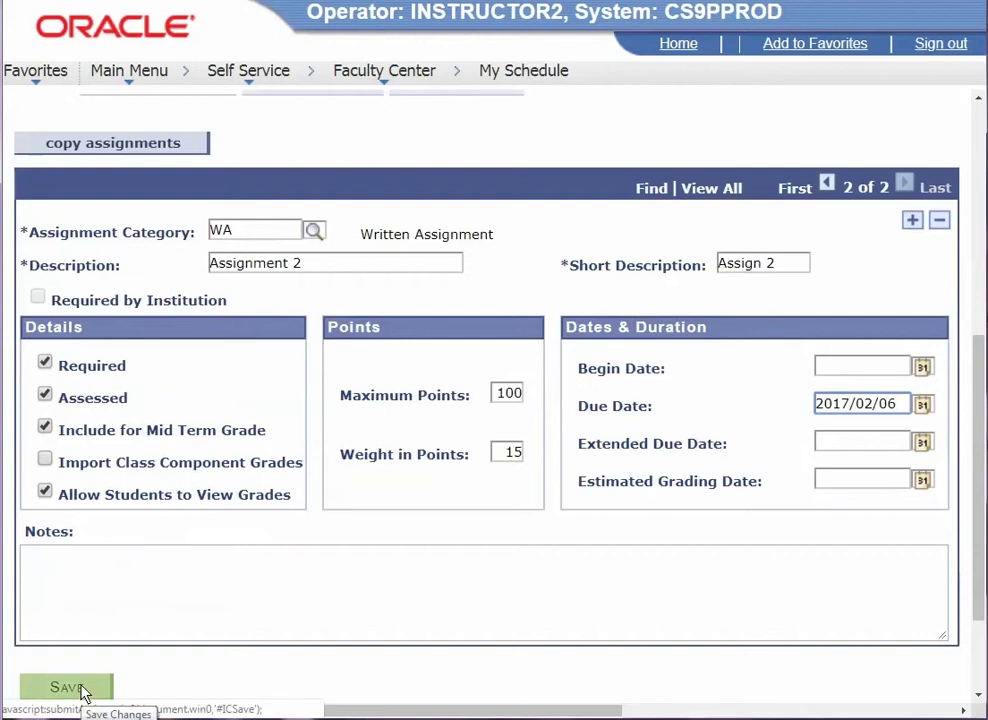
- Fix the missing due date flagged on save by setting Assignment 1's due date to 2017/08/08
left_click(83, 688)
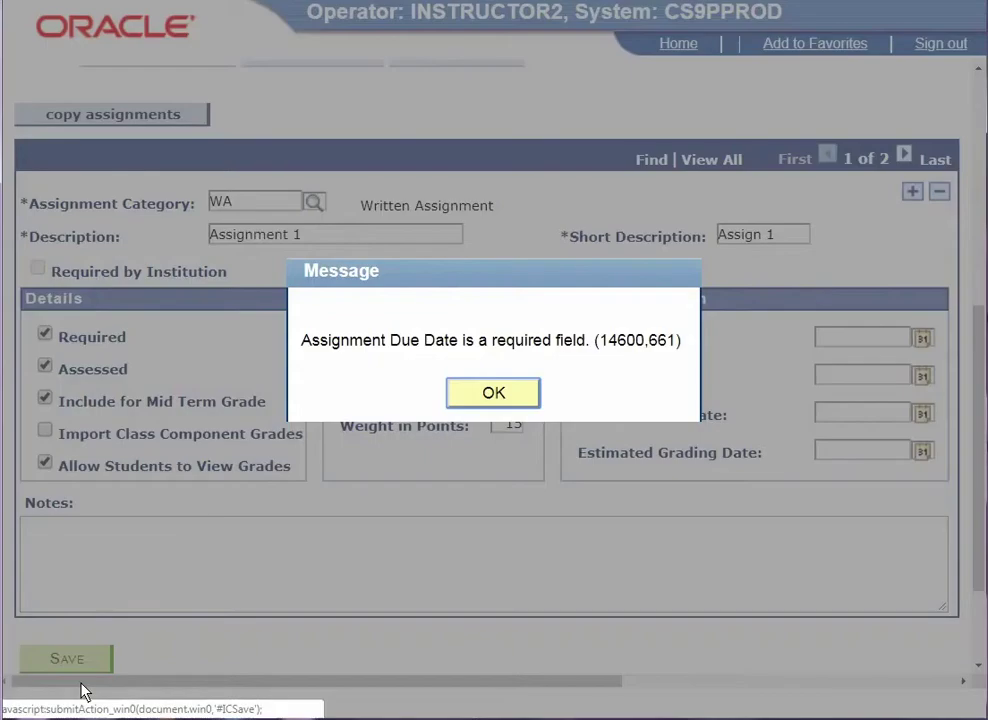
left_click(492, 394)
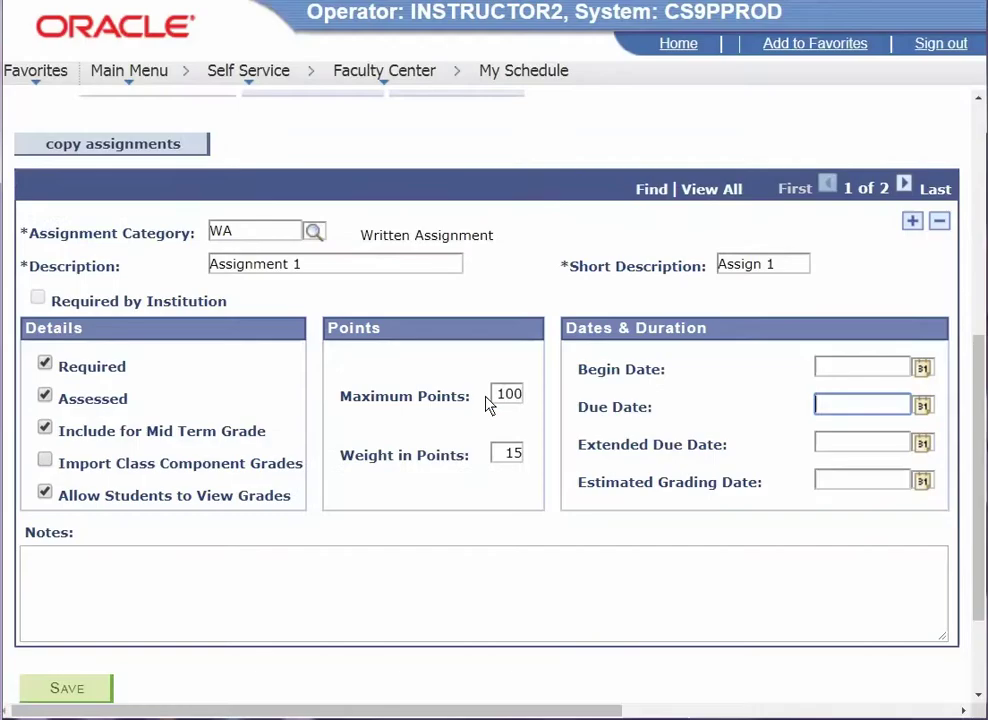
left_click(922, 406)
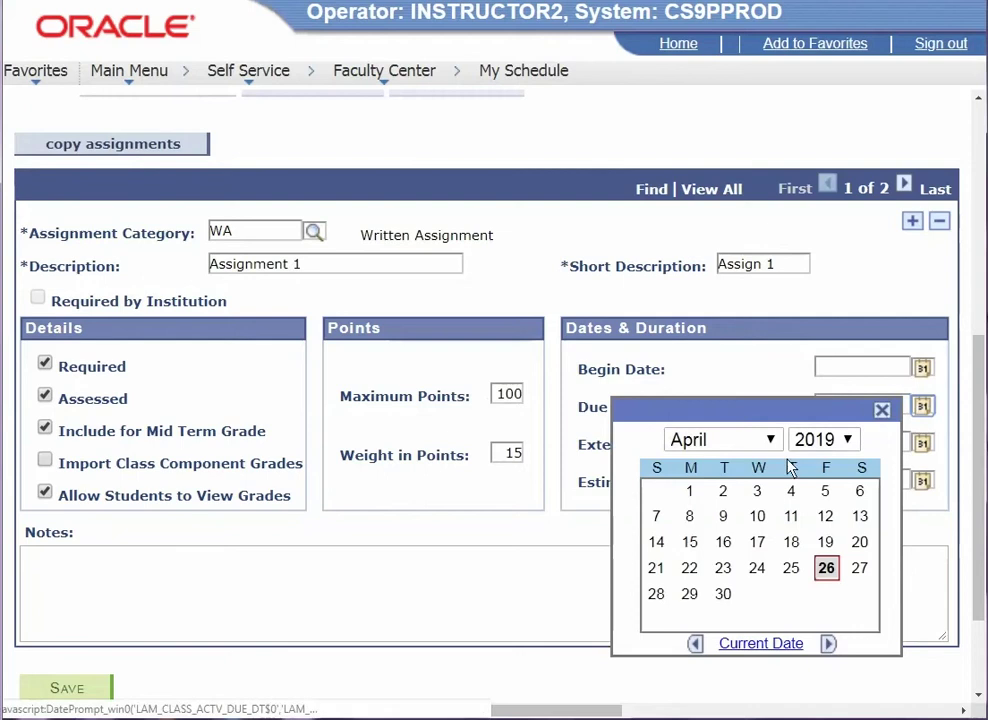
left_click(770, 440)
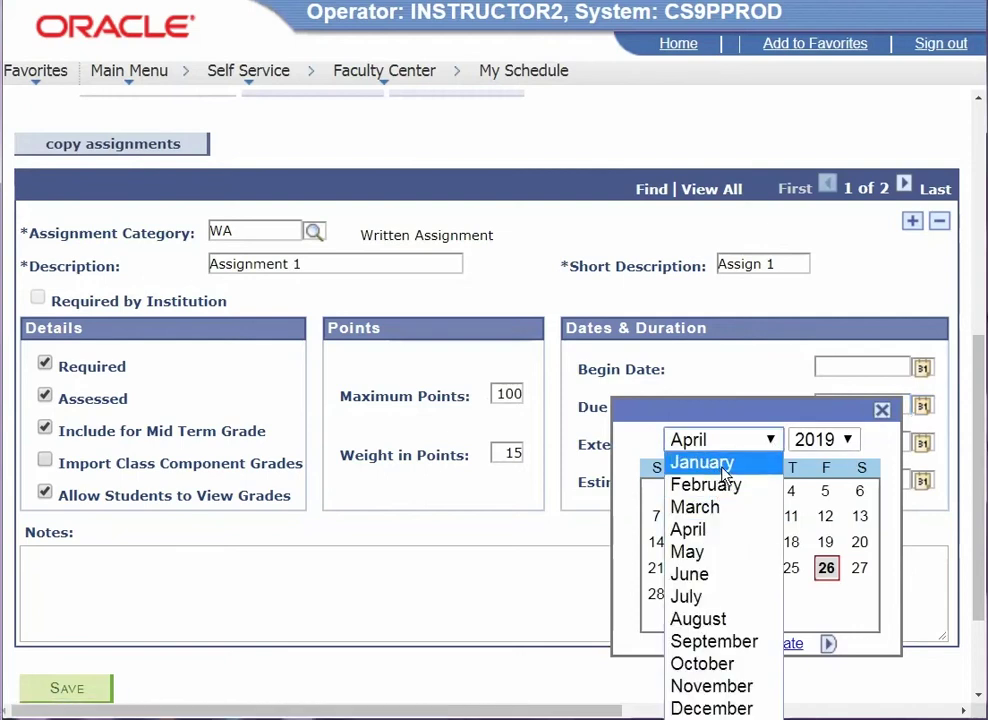
left_click(728, 463)
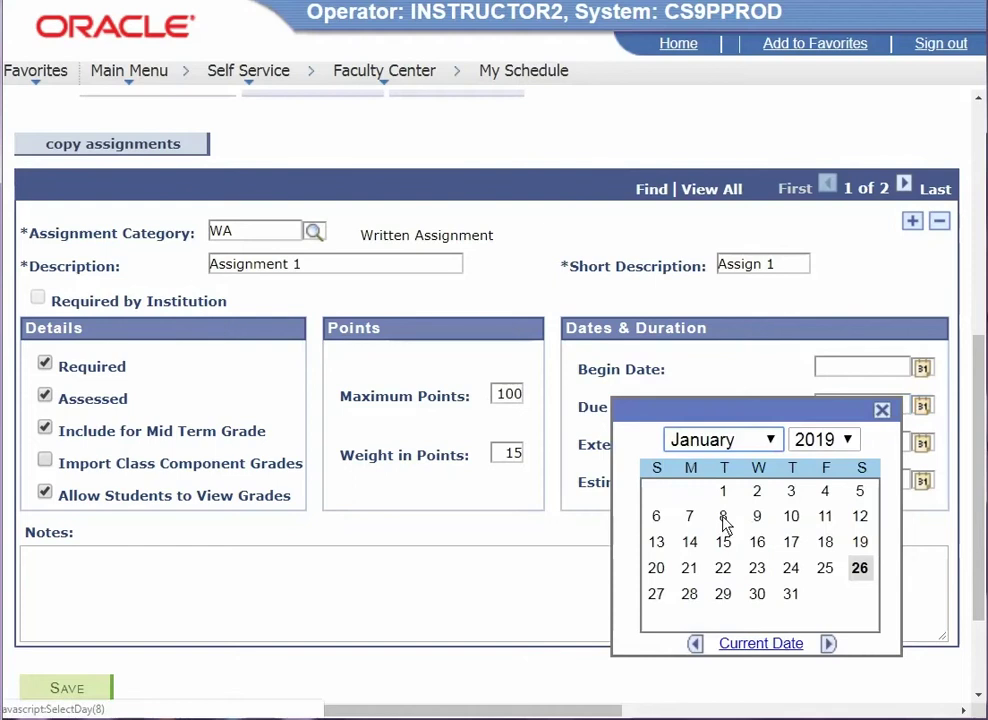
left_click(724, 518)
left_click_drag(843, 407, 847, 408)
type("7/01/08")
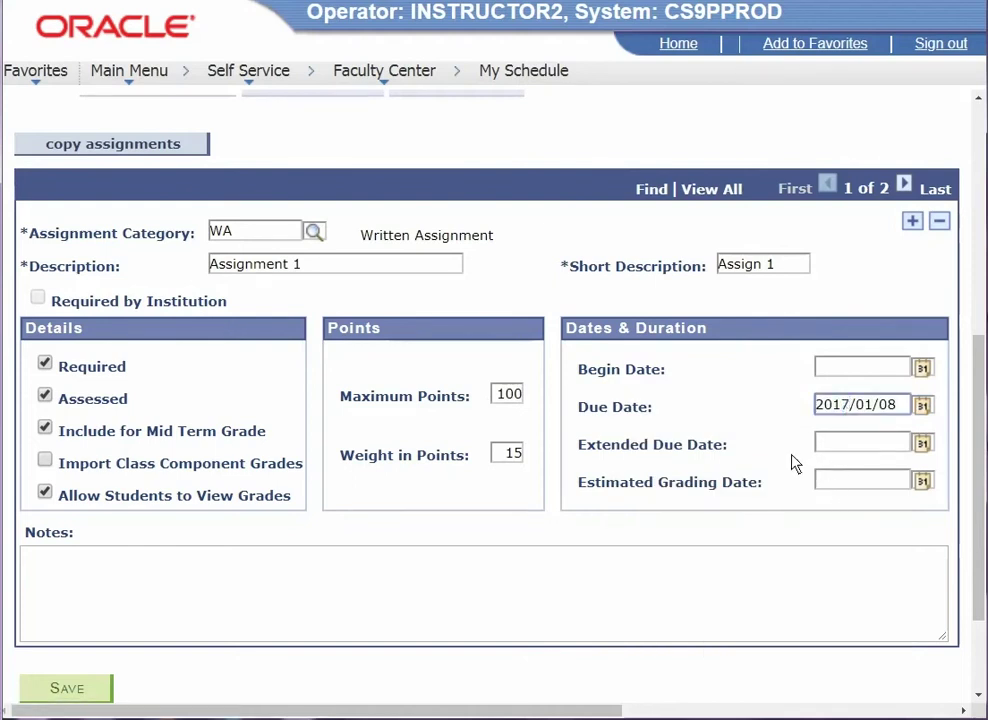
scroll(794, 461, "up", 3)
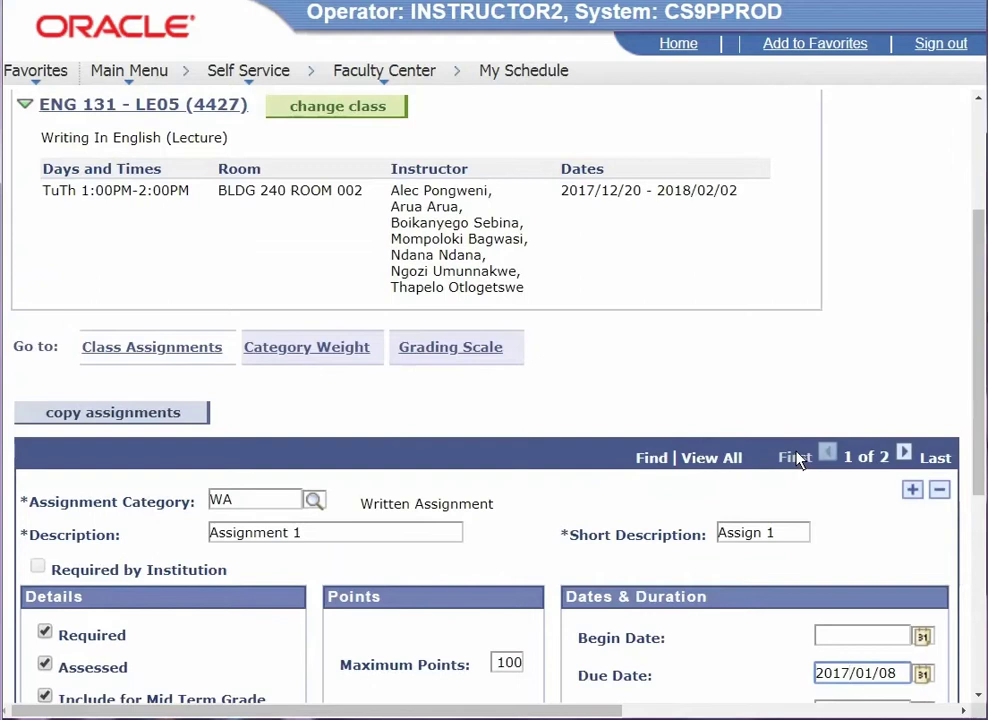
scroll(798, 458, "down", 3)
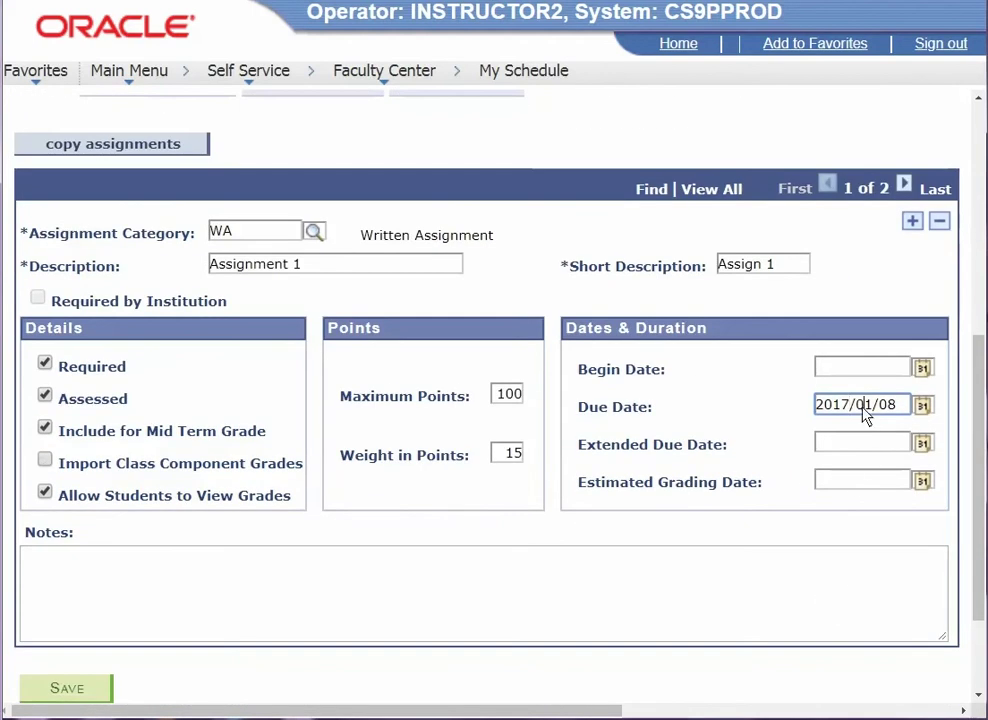
left_click_drag(878, 410, 858, 412)
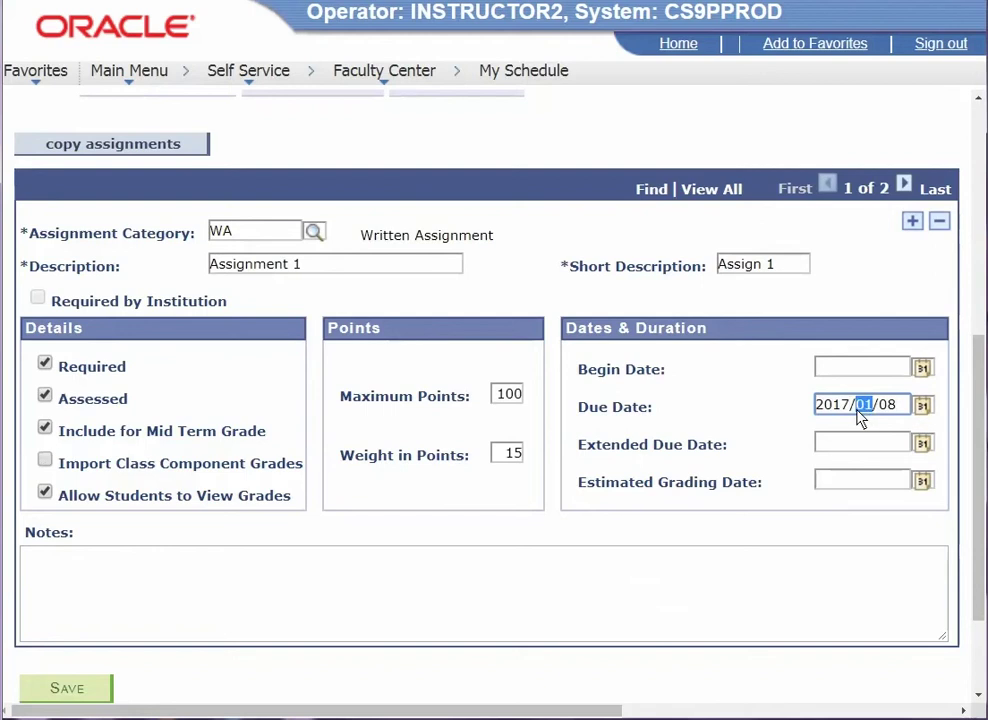
type("08")
- Save the class assignments and review the two assignment records
left_click(68, 690)
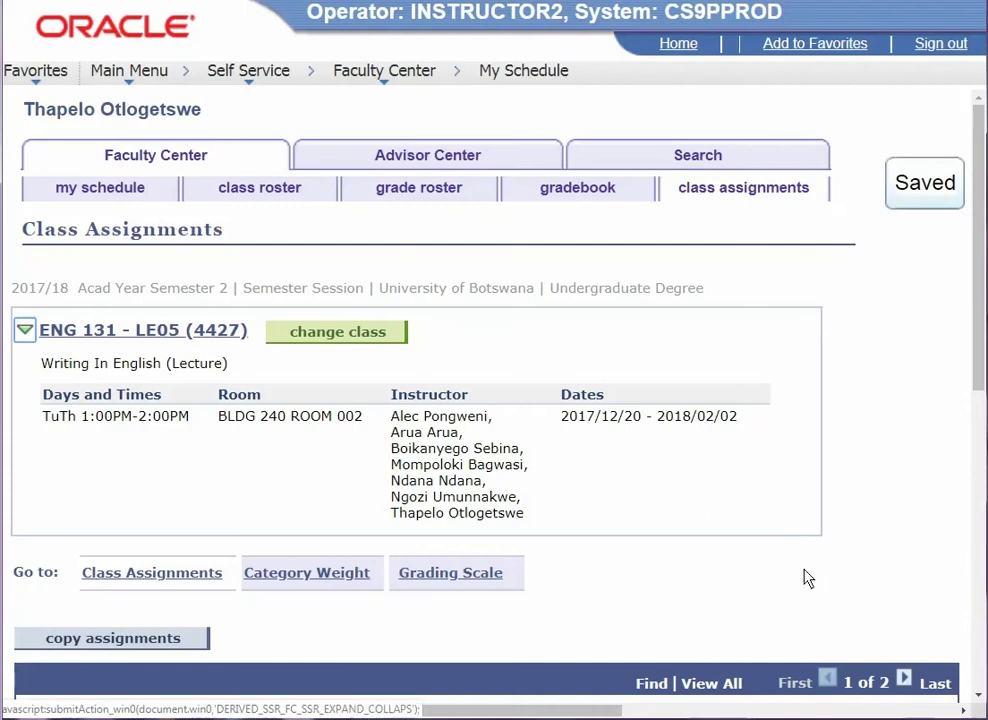
scroll(808, 578, "down", 5)
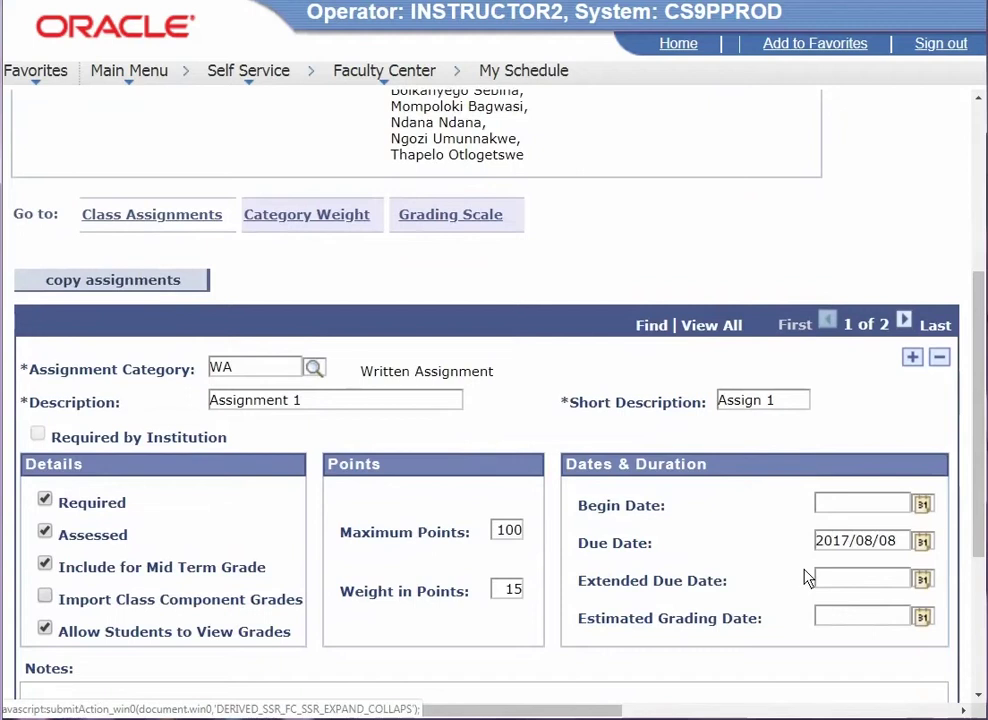
scroll(808, 578, "up", 3)
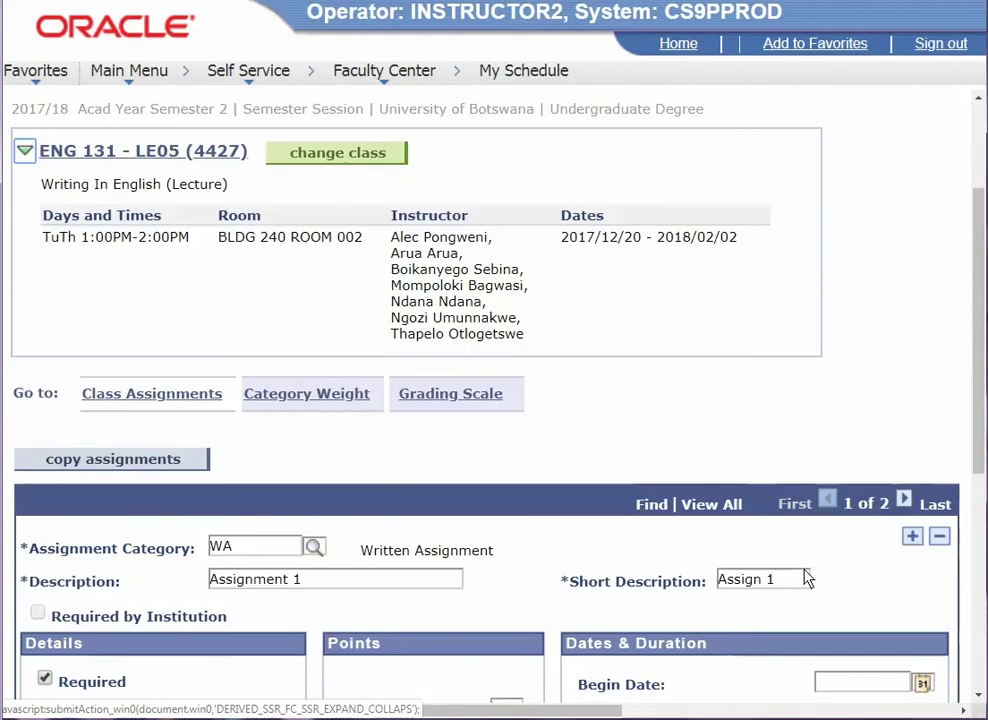
scroll(808, 578, "down", 3)
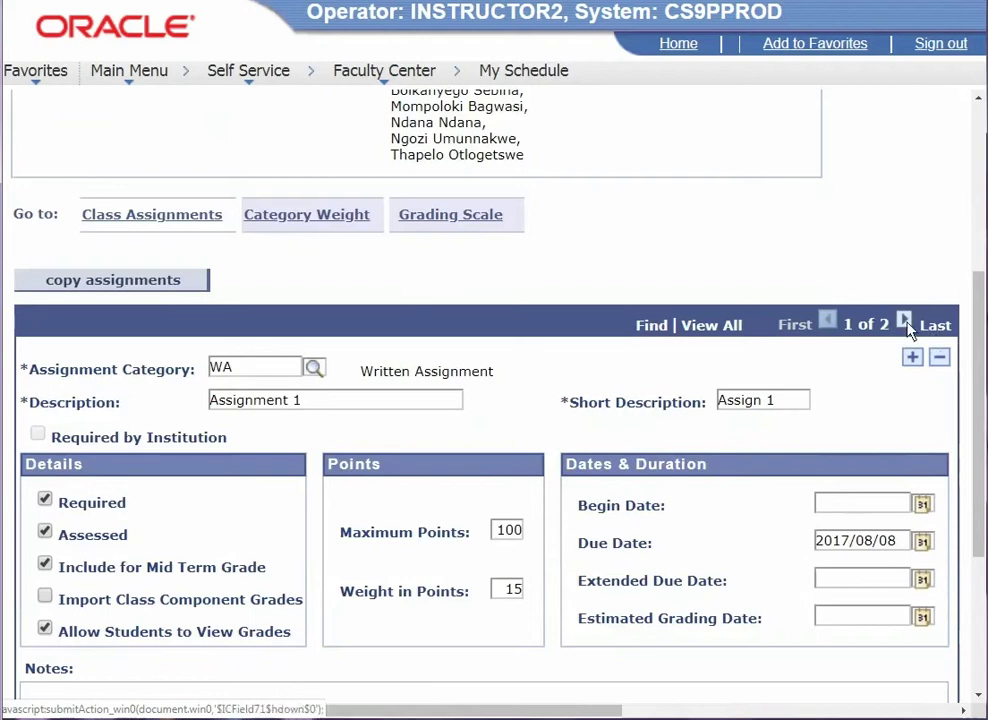
scroll(840, 553, "down", 2)
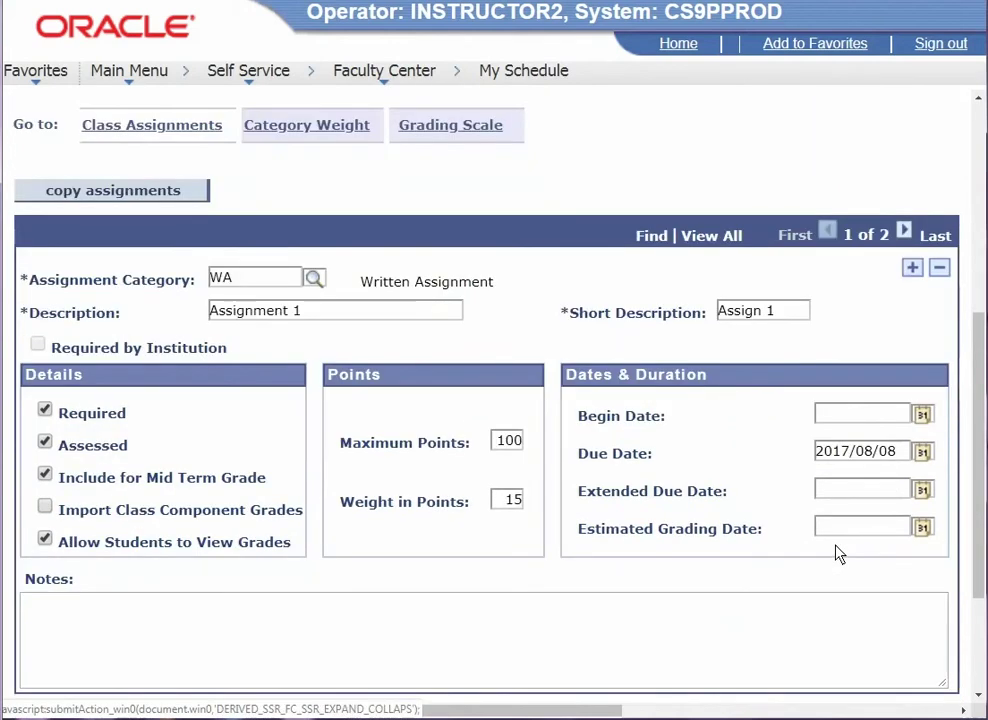
- Add a third assignment row with category Test Mark and descriptions 'Test'
left_click(904, 231)
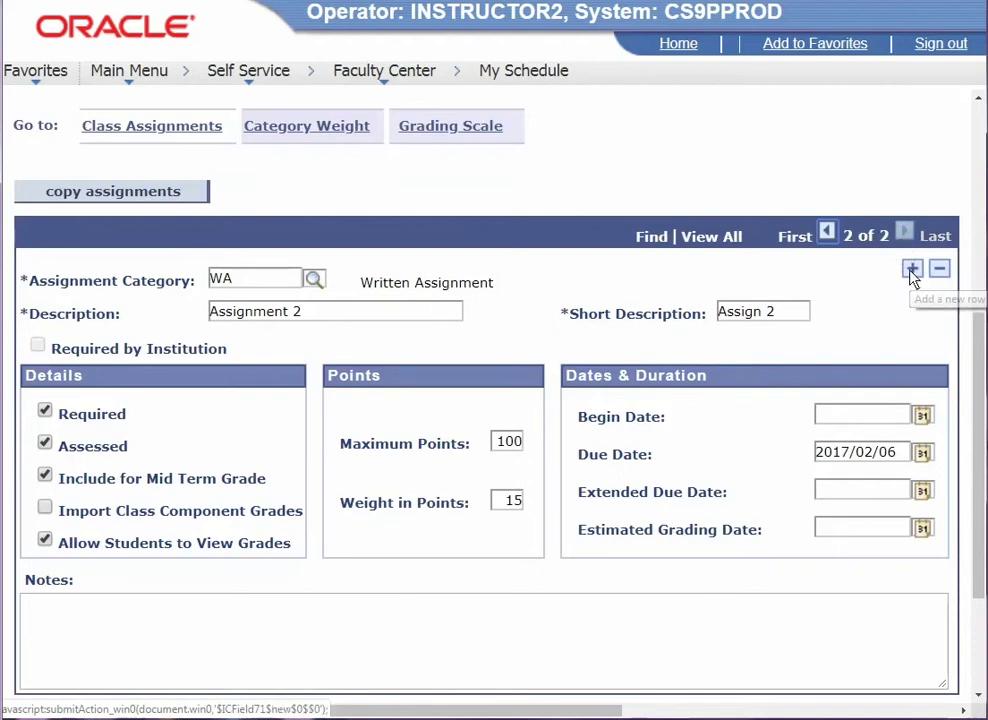
left_click(911, 270)
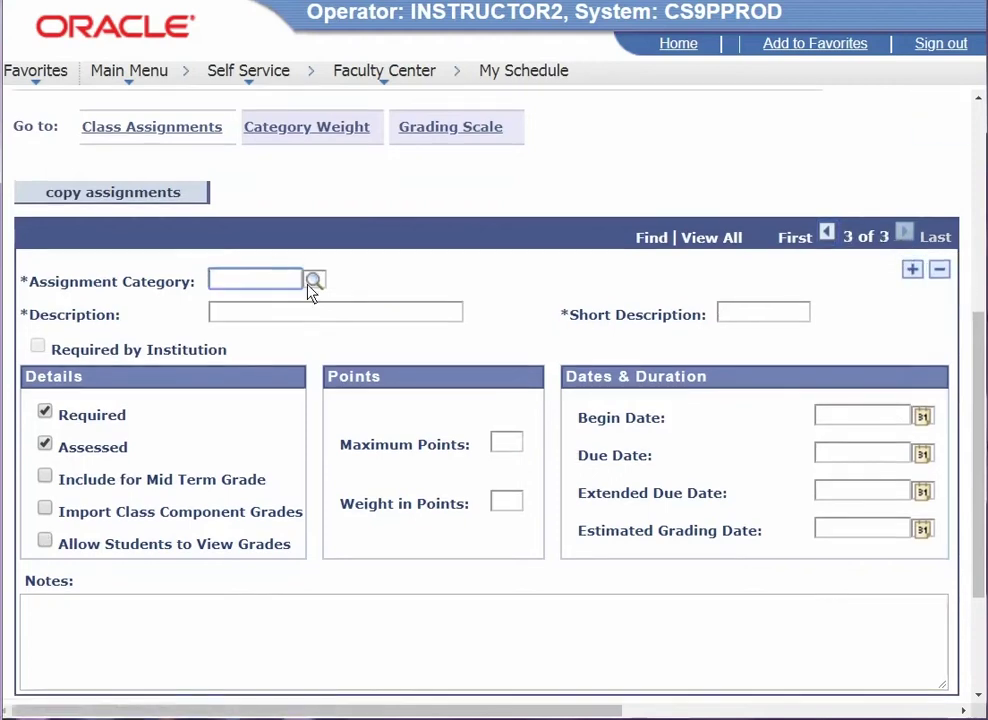
left_click(314, 281)
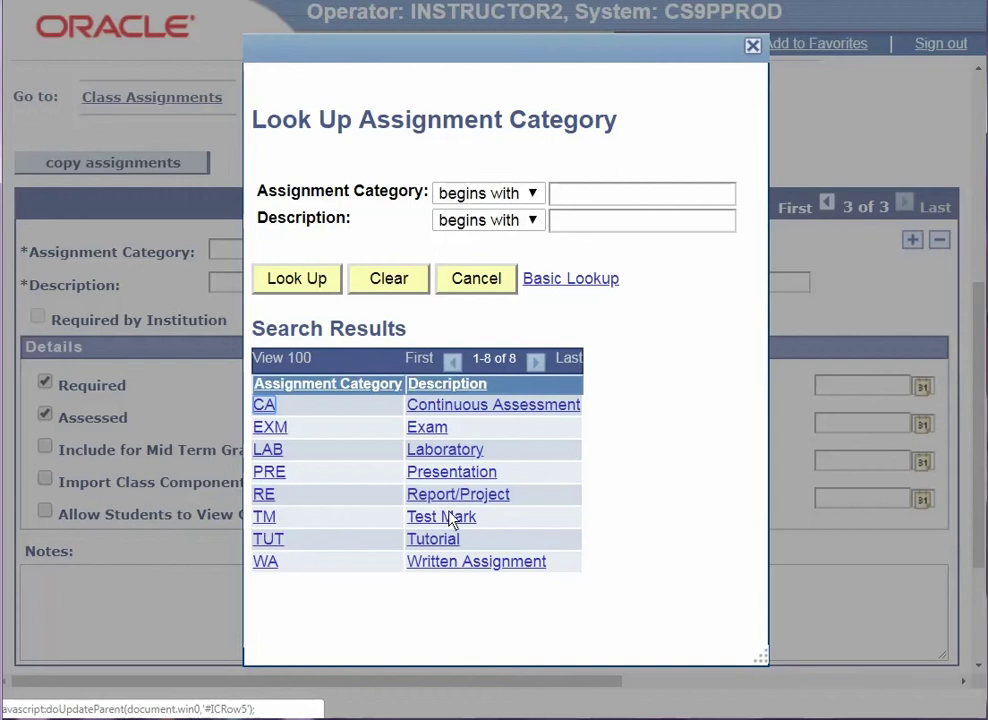
left_click(451, 517)
left_click(320, 322)
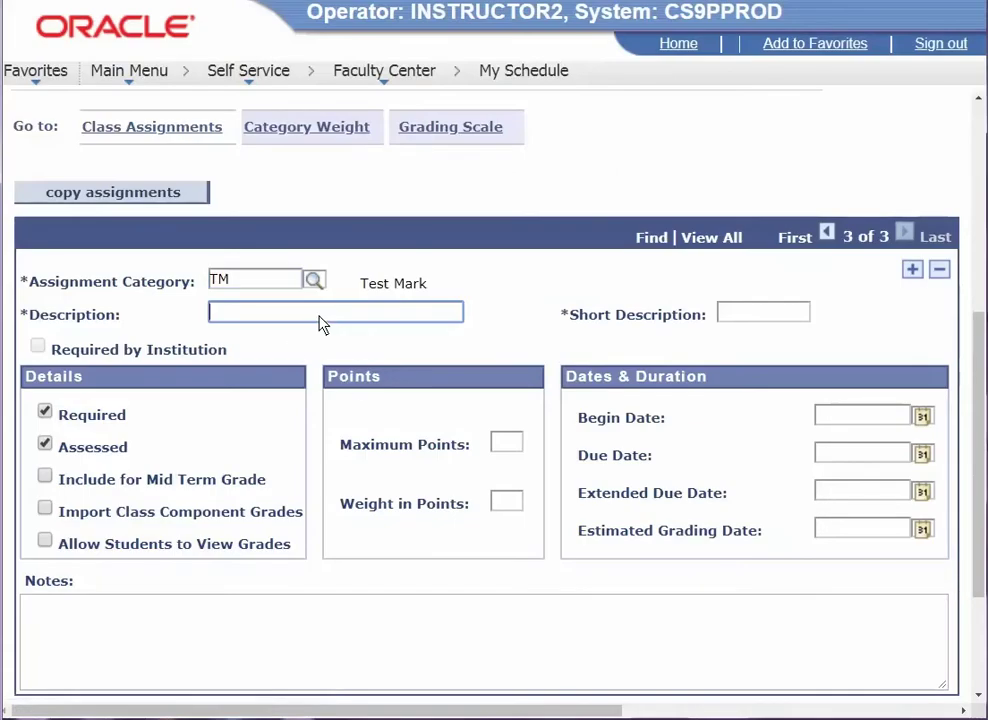
type("Test")
left_click(731, 316)
type("Test")
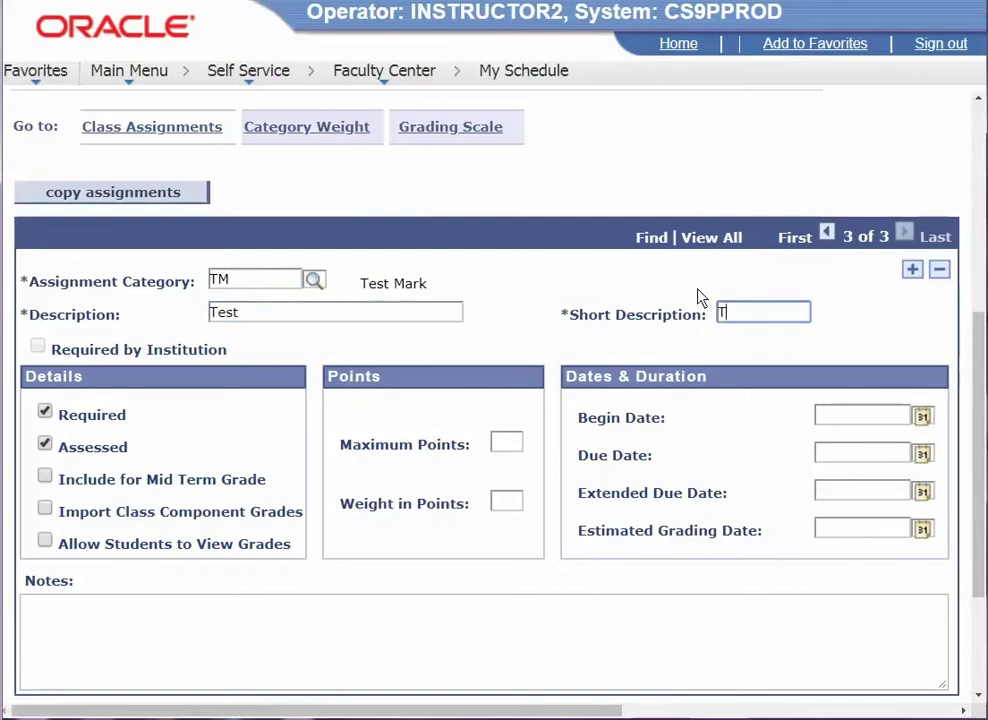
- Count Test toward mid-term, let students view grades, and set 100 points with weight 10
left_click(186, 481)
left_click(230, 550)
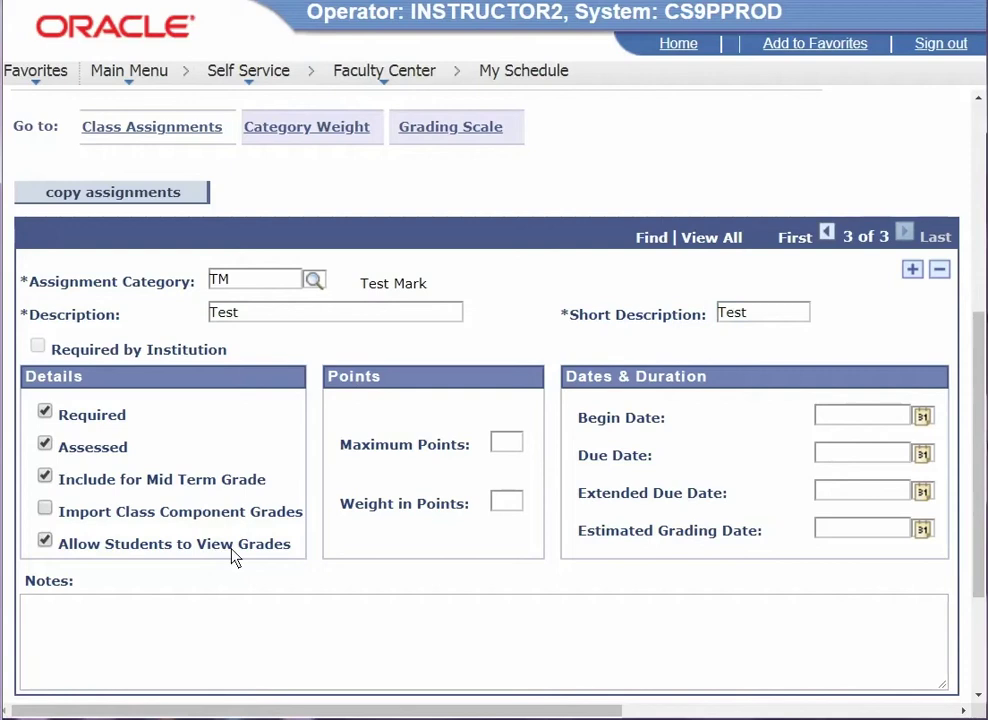
left_click(510, 446)
type("100")
left_click(515, 502)
key("BackSpace")
type("10")
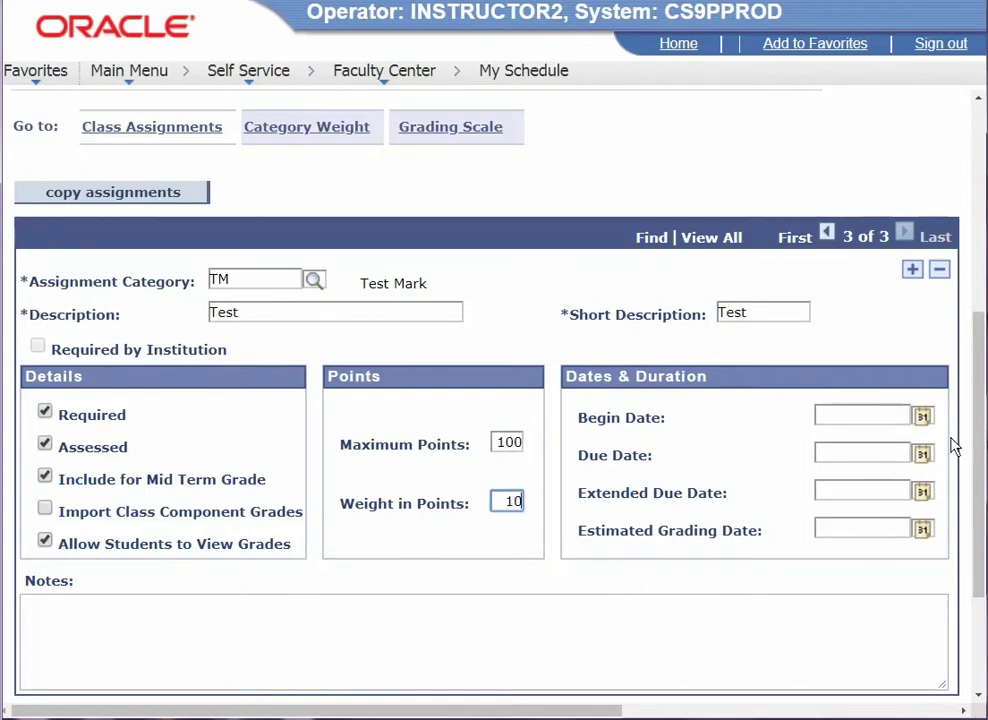
- Set the Test due date to 2017/09/25 and save
left_click(927, 462)
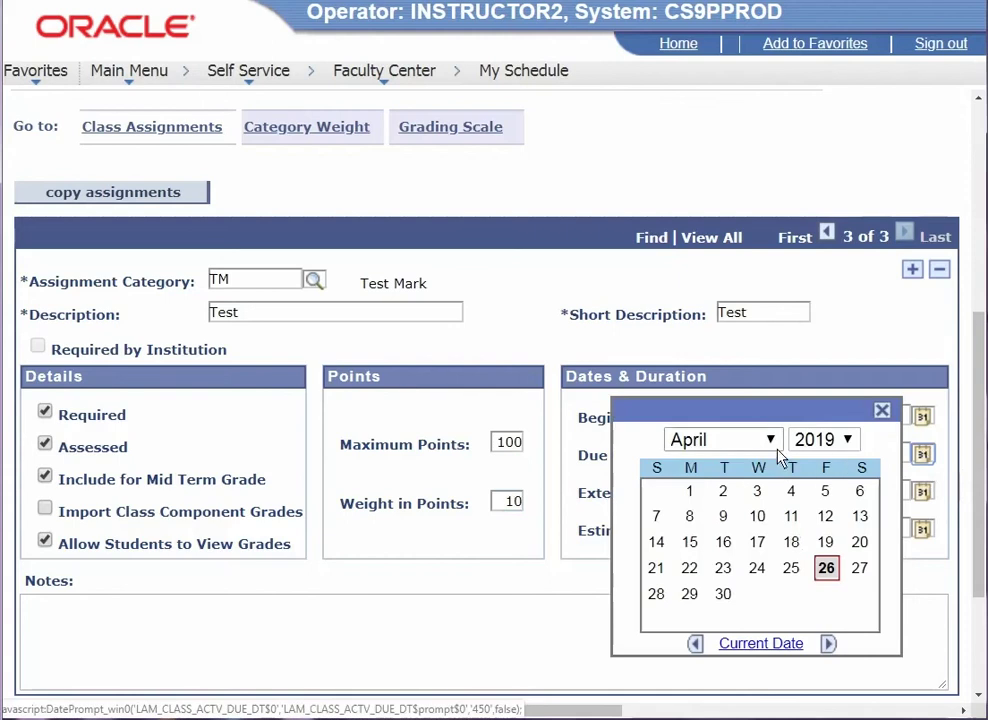
left_click(771, 440)
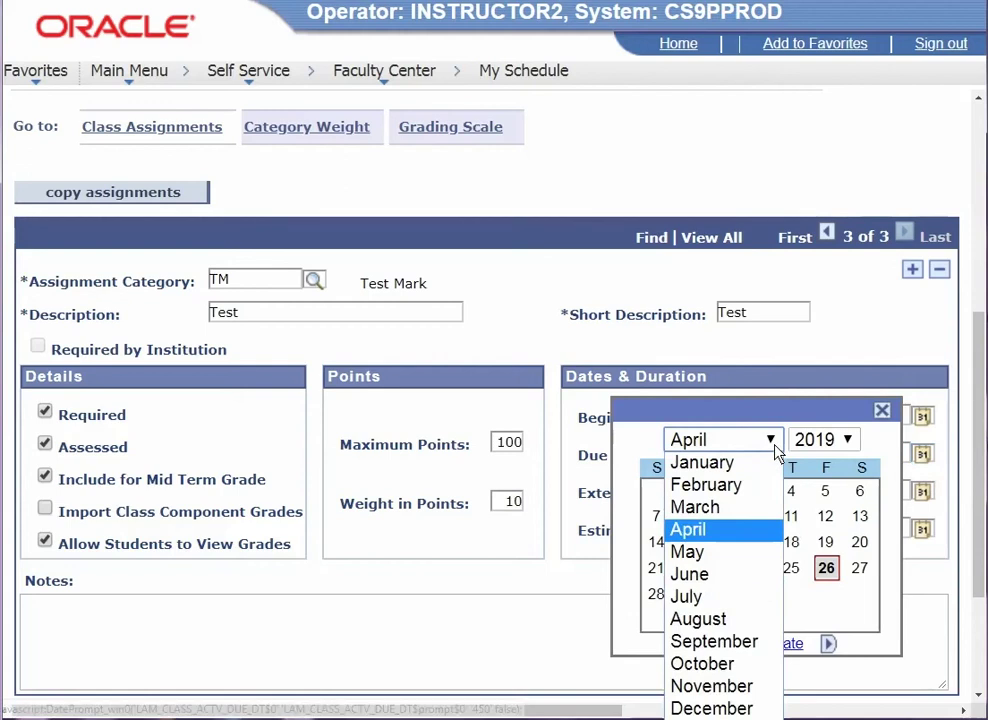
left_click(742, 641)
left_click(757, 567)
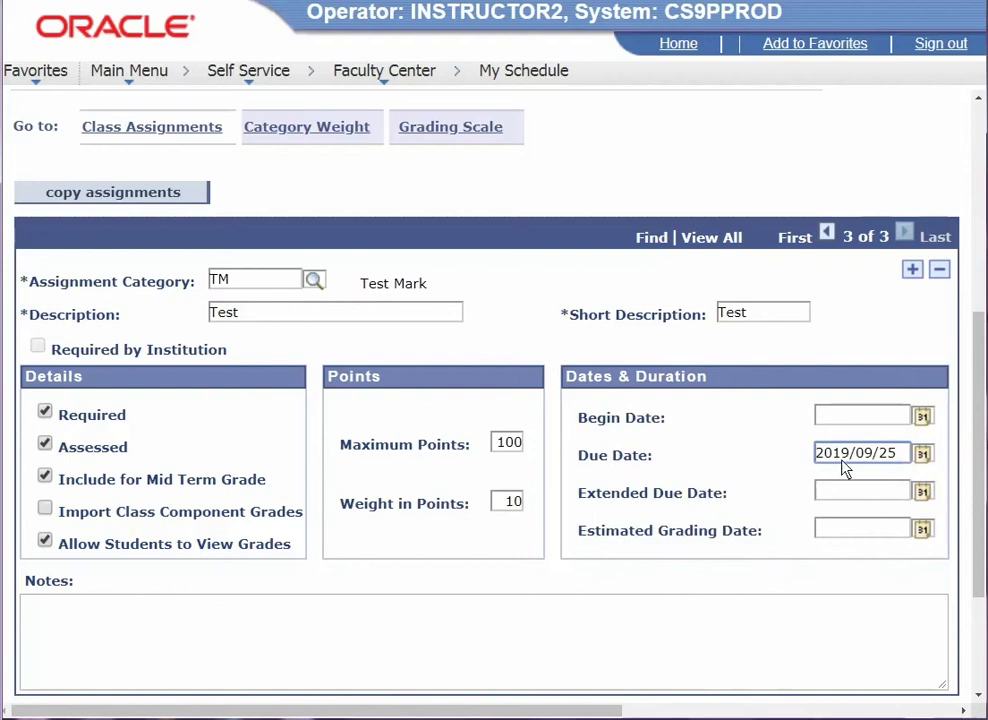
left_click_drag(841, 462, 848, 468)
type("7")
scroll(756, 525, "down", 3)
left_click(95, 545)
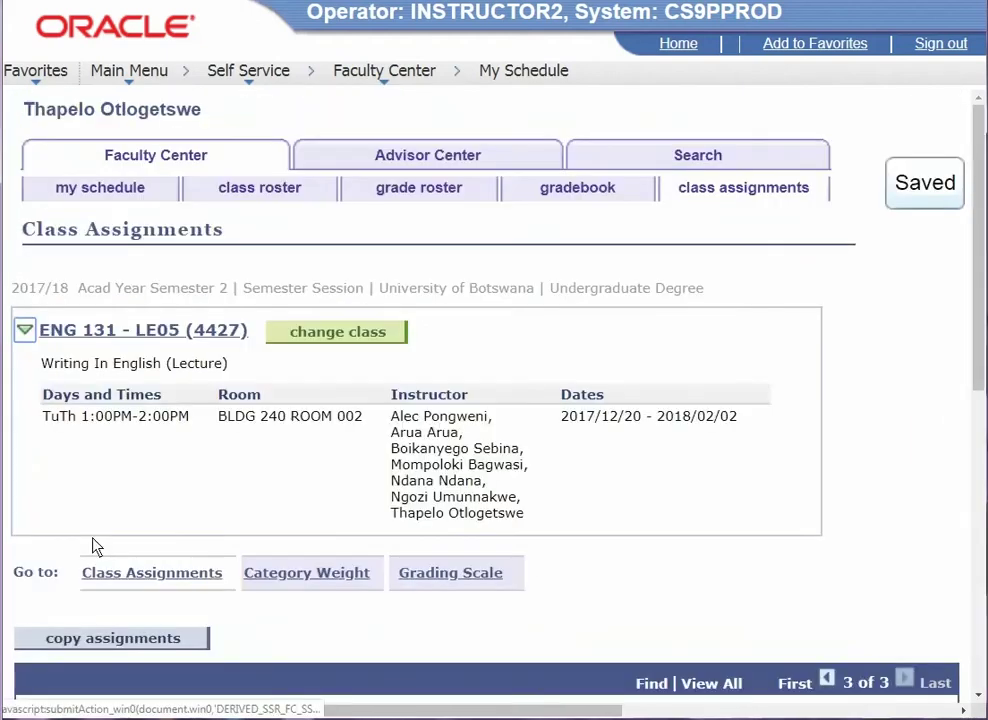
scroll(536, 606, "down", 5)
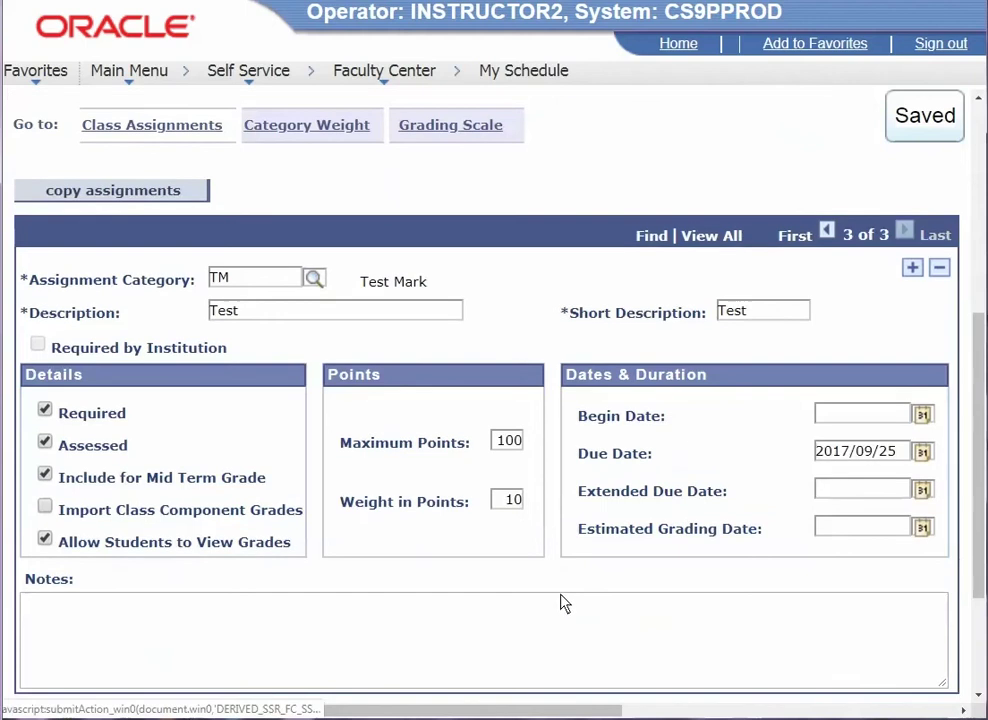
- Add a fourth row with category Exam, description 'Examination' and short description 'Exam'
left_click(912, 268)
left_click(313, 280)
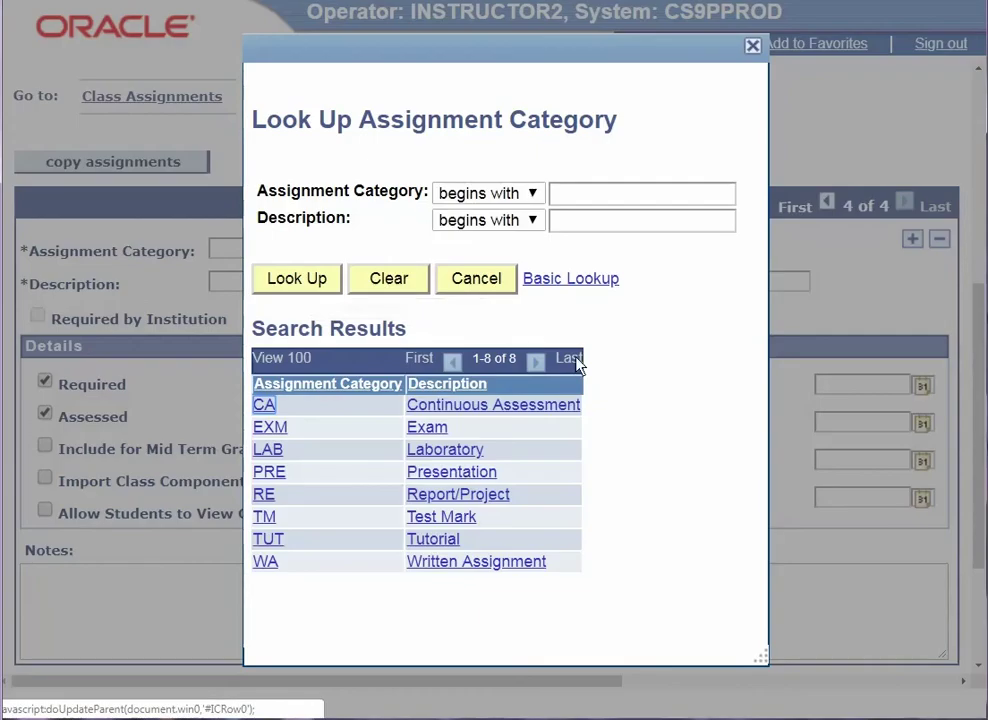
left_click(432, 433)
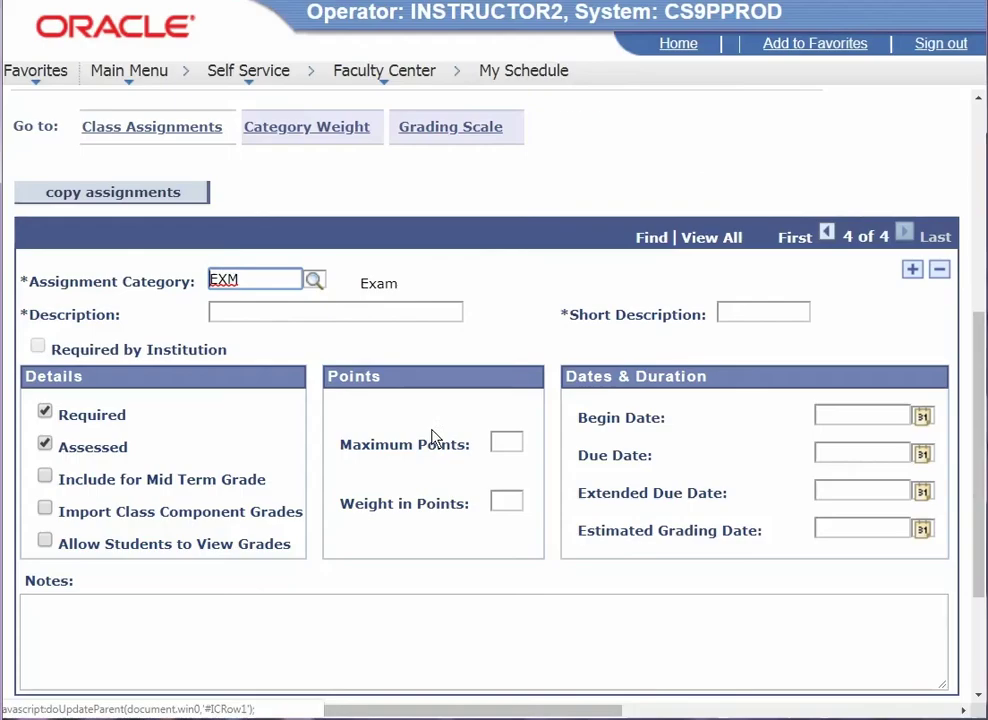
left_click(341, 316)
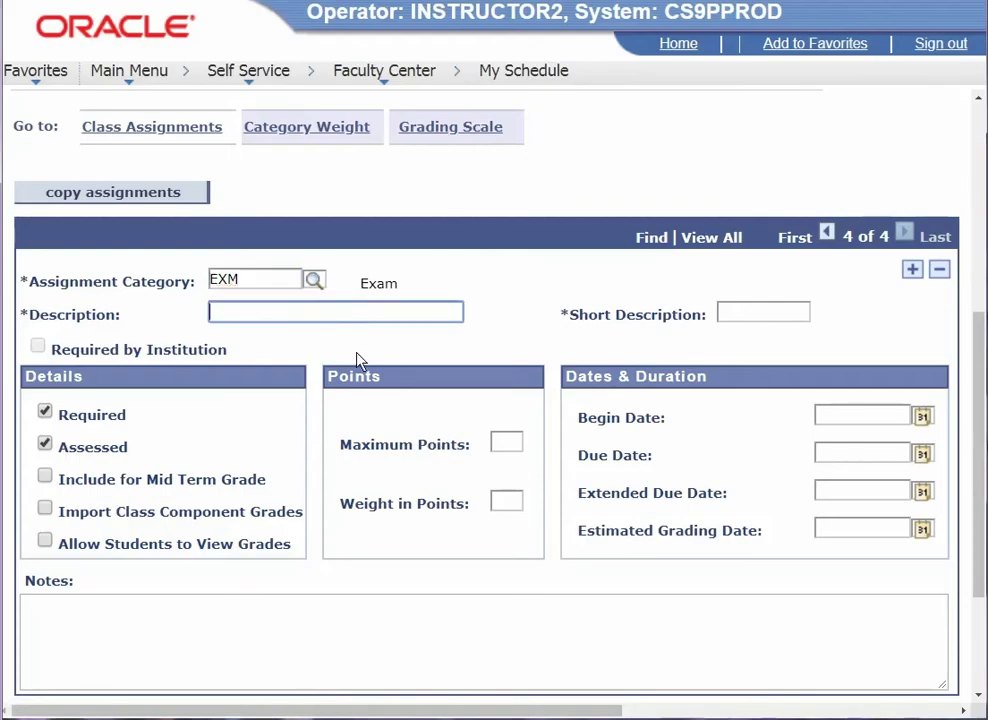
type("Examintion")
left_click(257, 313)
type("a")
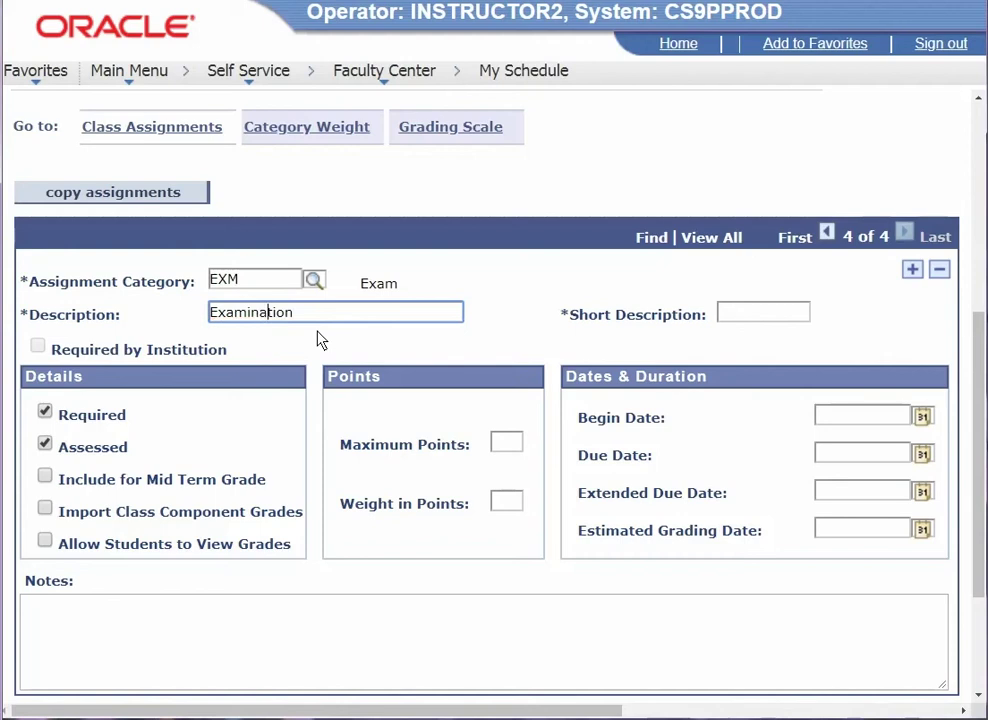
left_click(735, 313)
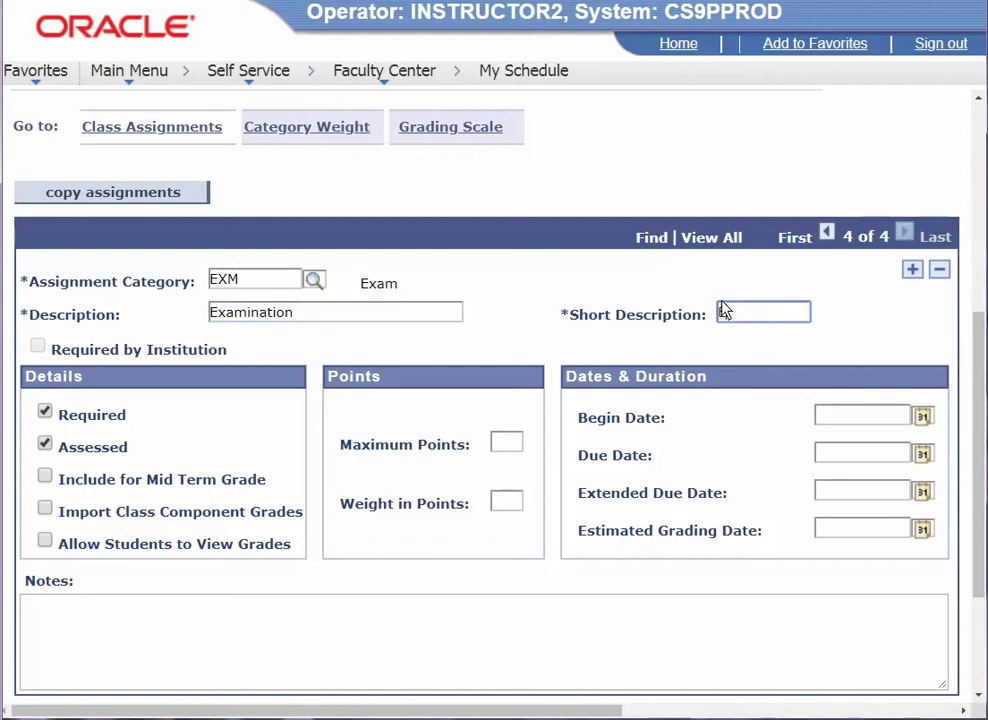
type("Exam")
- Give Examination 100 points, weight 60 and due date 2017/11/27, then save
left_click(511, 446)
type("100")
left_click(515, 508)
type("60")
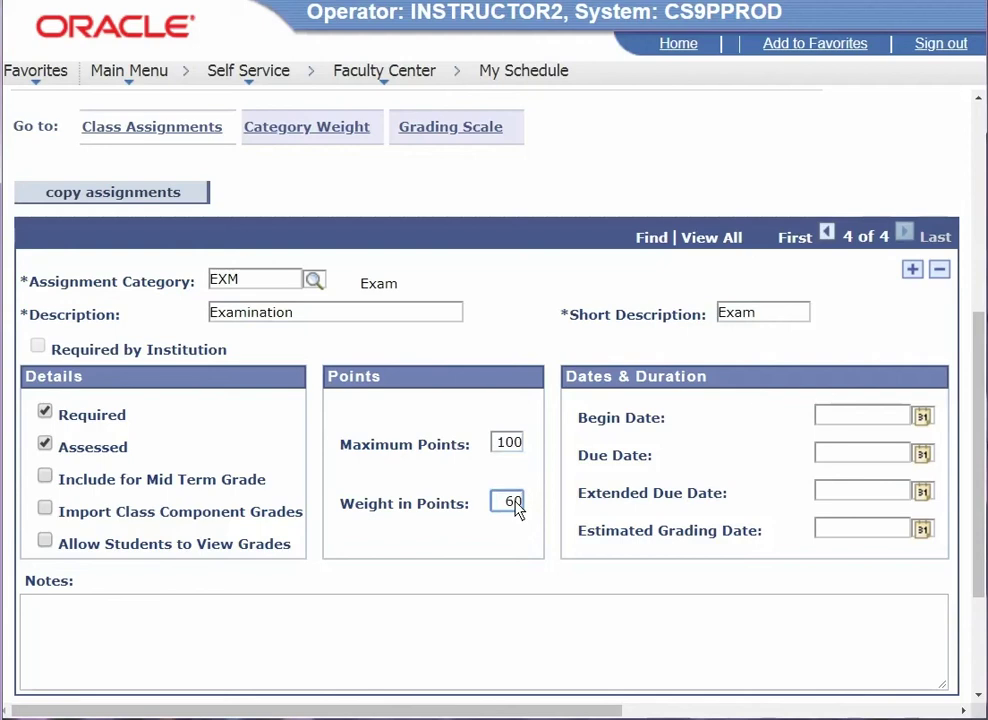
left_click(922, 457)
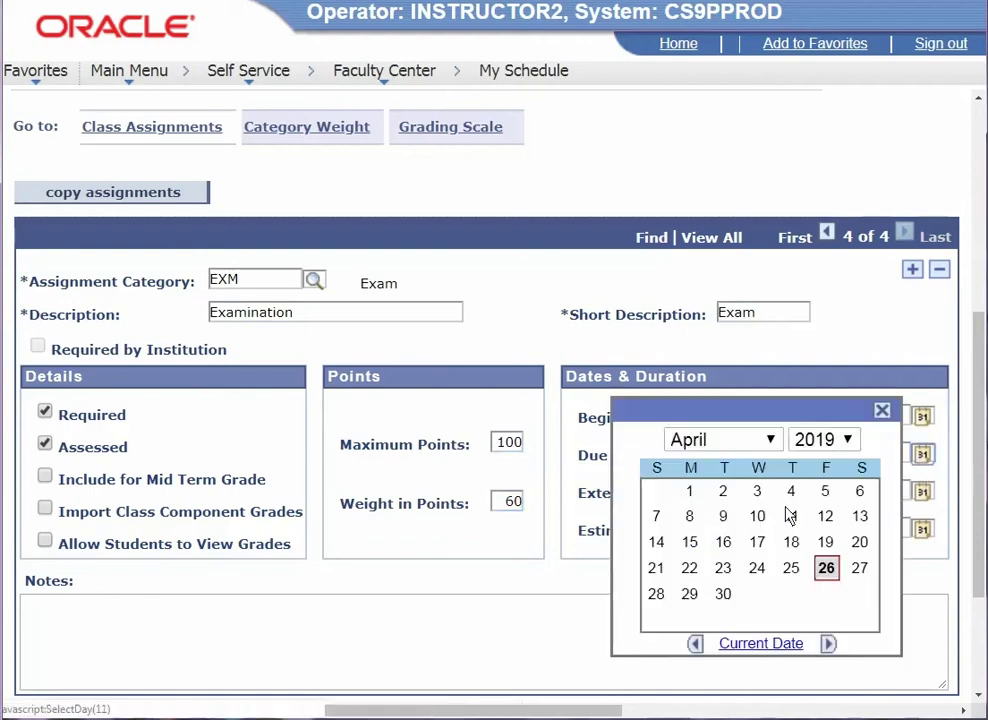
left_click(772, 443)
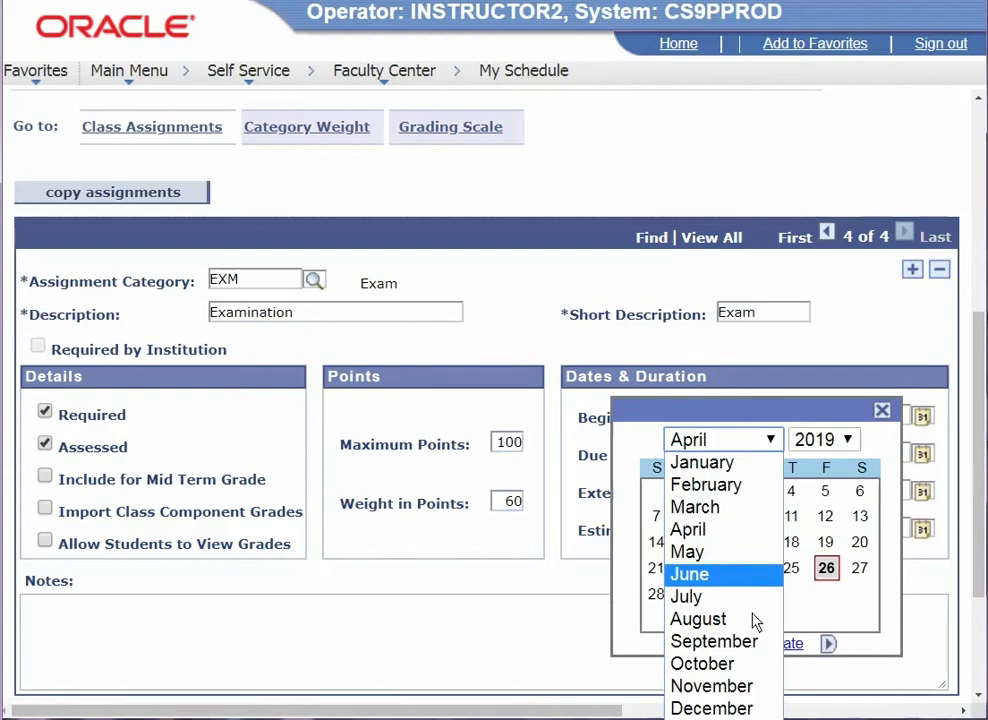
left_click(753, 689)
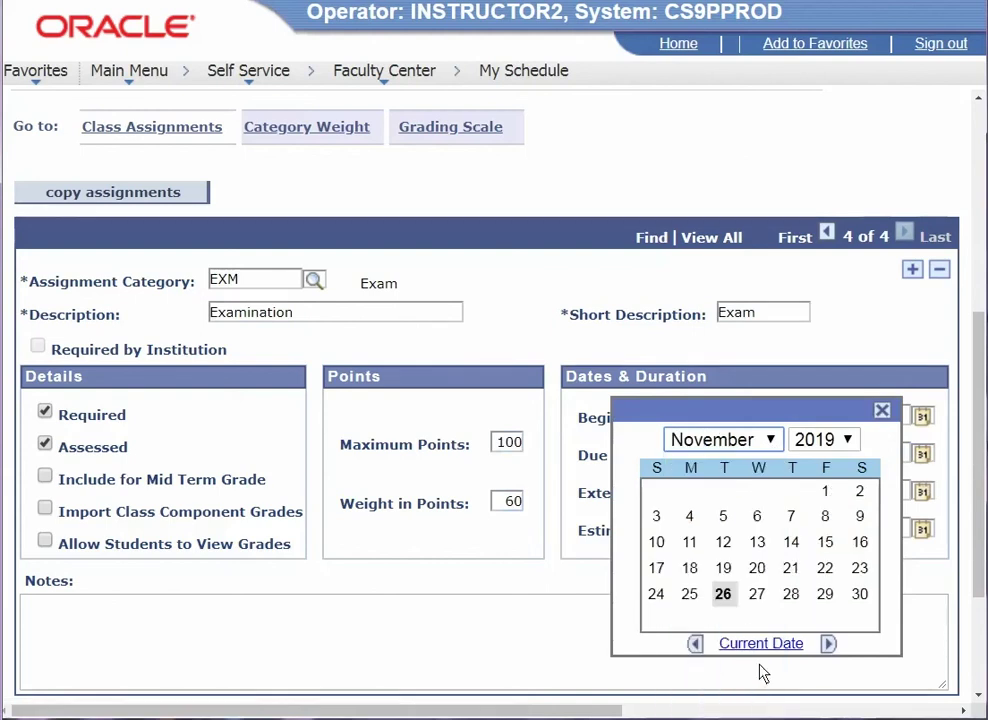
left_click(762, 598)
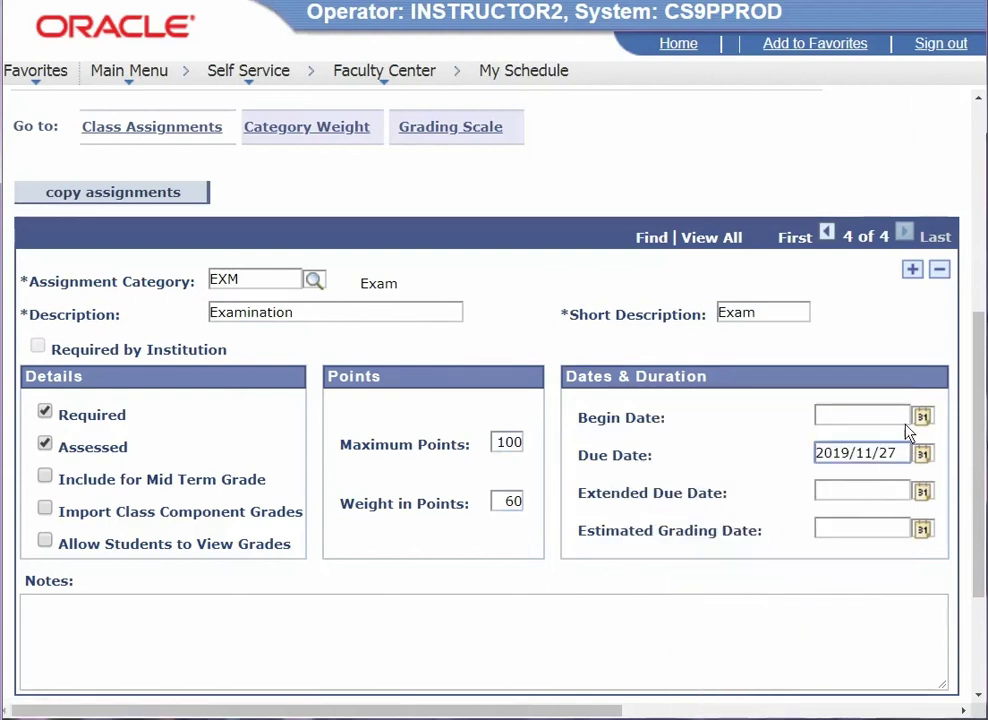
left_click_drag(843, 458, 850, 459)
type("7")
scroll(560, 575, "down", 3)
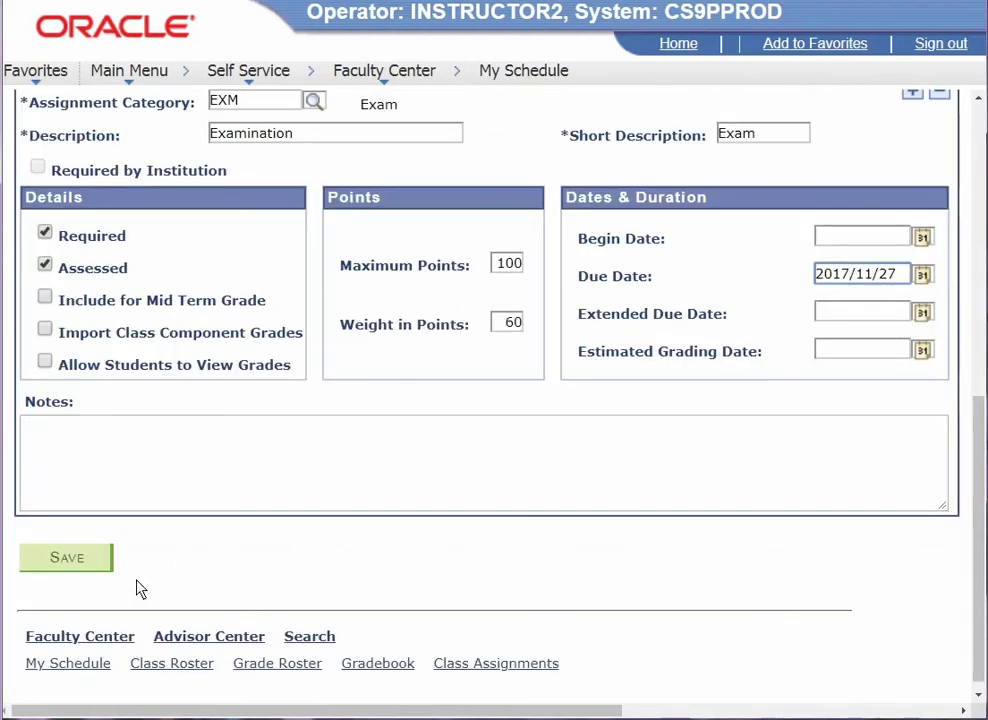
left_click(66, 558)
- Show all four ENG 131-LE05 assignments on one page
scroll(717, 617, "down", 5)
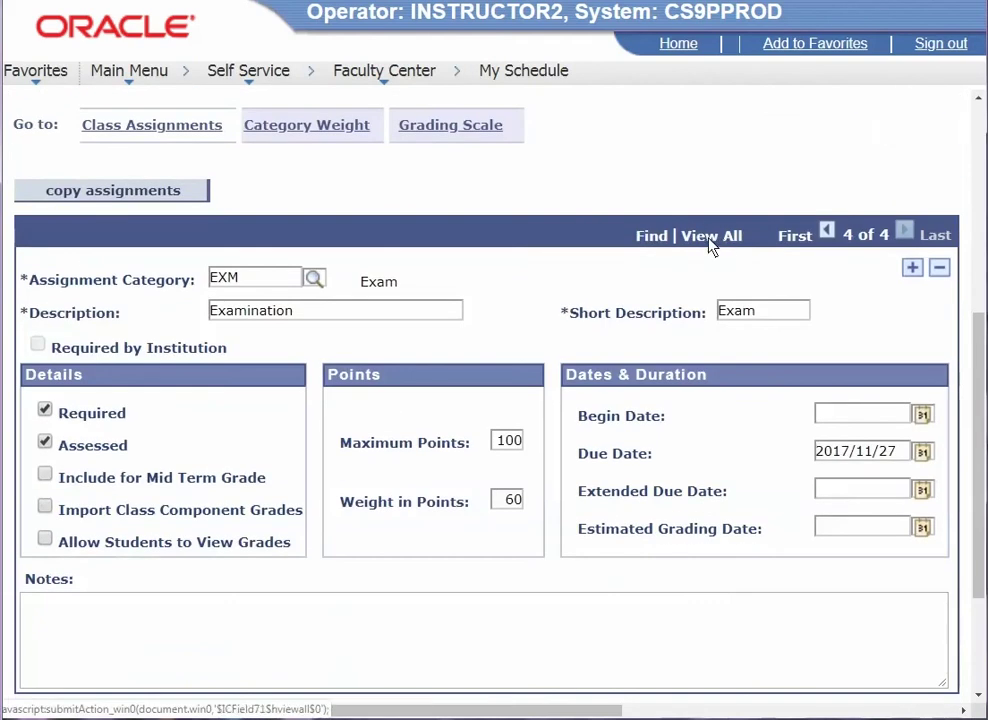
left_click(709, 240)
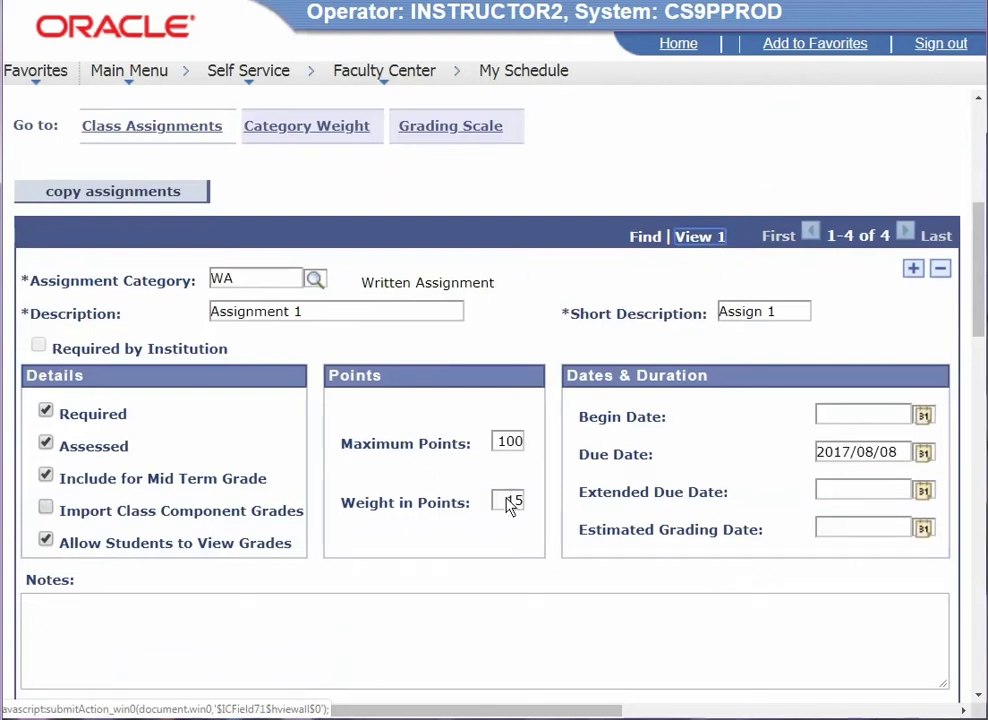
scroll(510, 505, "down", 5)
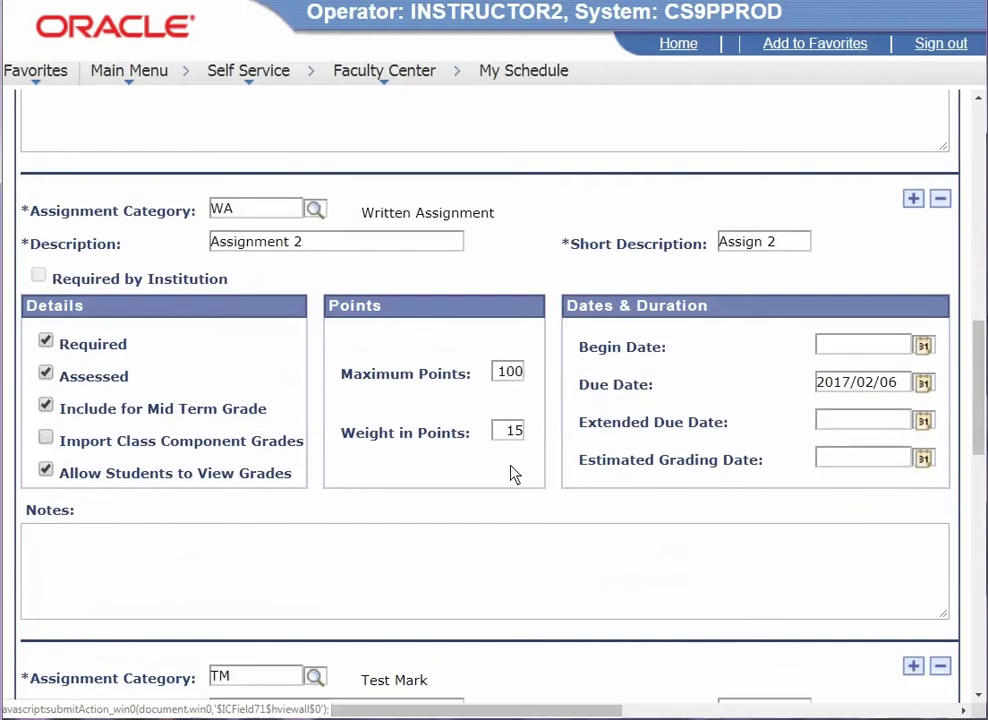
scroll(512, 474, "down", 1)
scroll(510, 474, "down", 4)
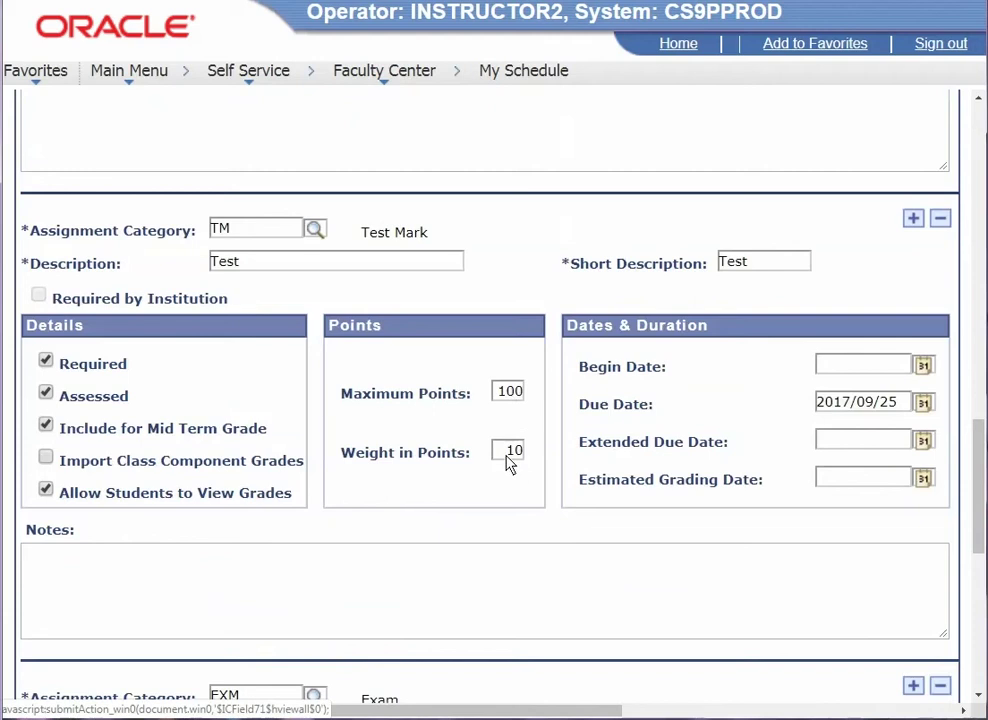
scroll(635, 492, "down", 3)
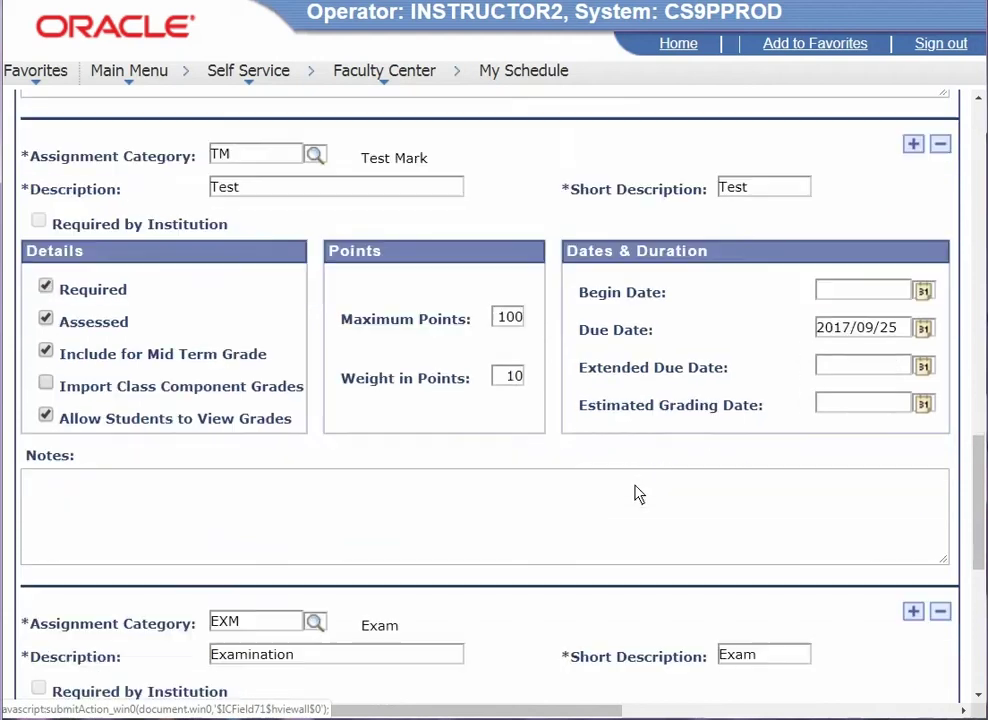
scroll(637, 492, "up", 3)
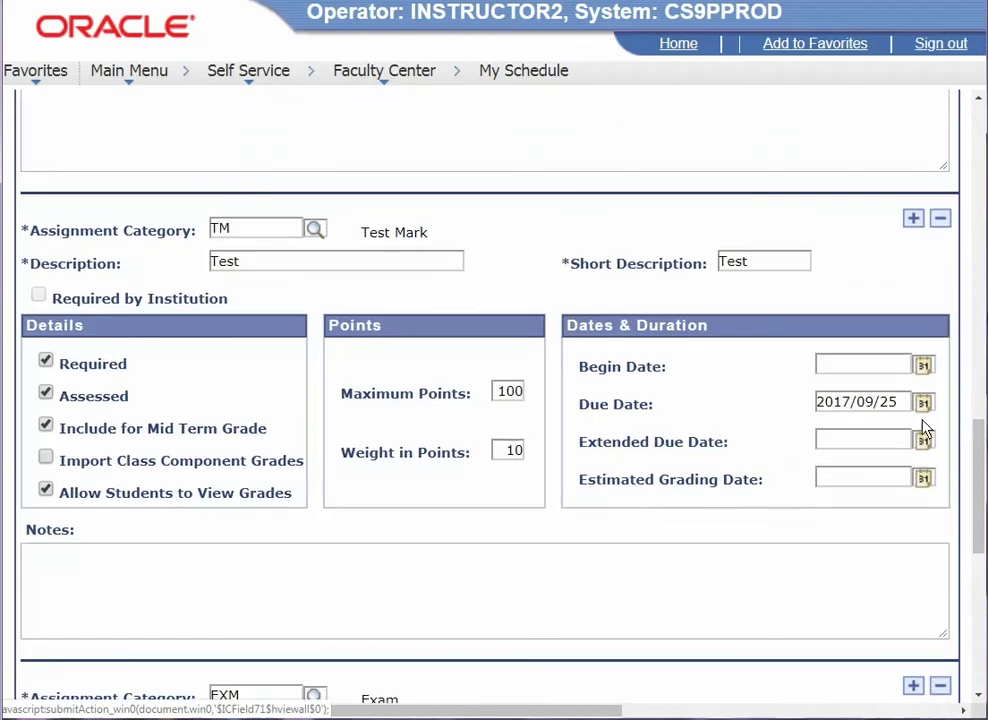
scroll(867, 441, "up", 6)
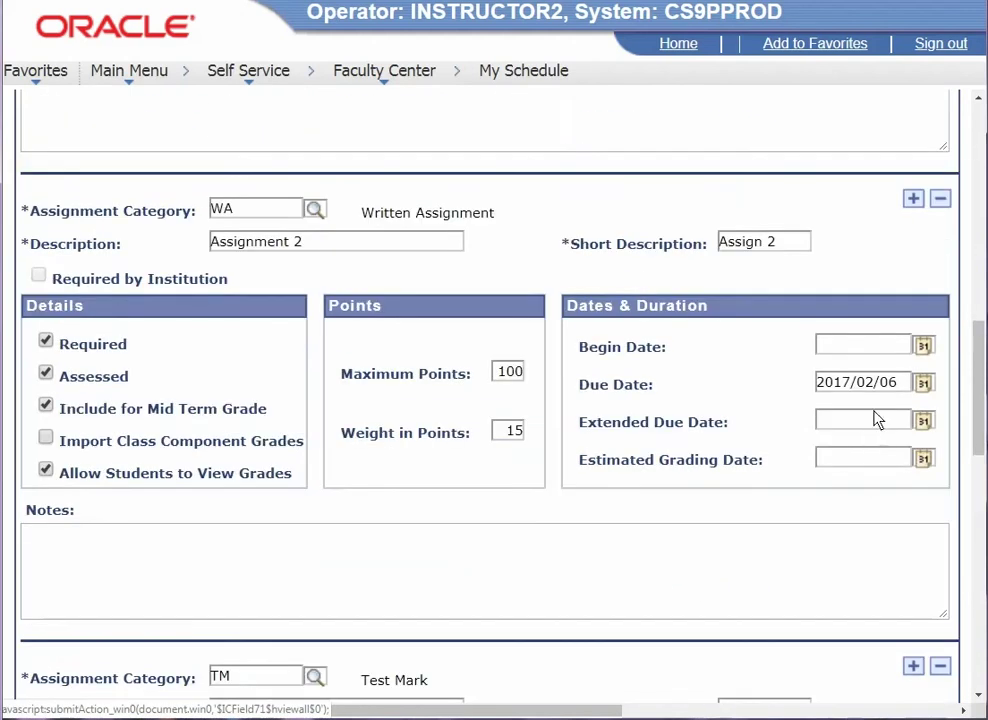
- Correct Assignment 2's due date to 2017/09/06 and save the assignments
left_click_drag(865, 390, 872, 392)
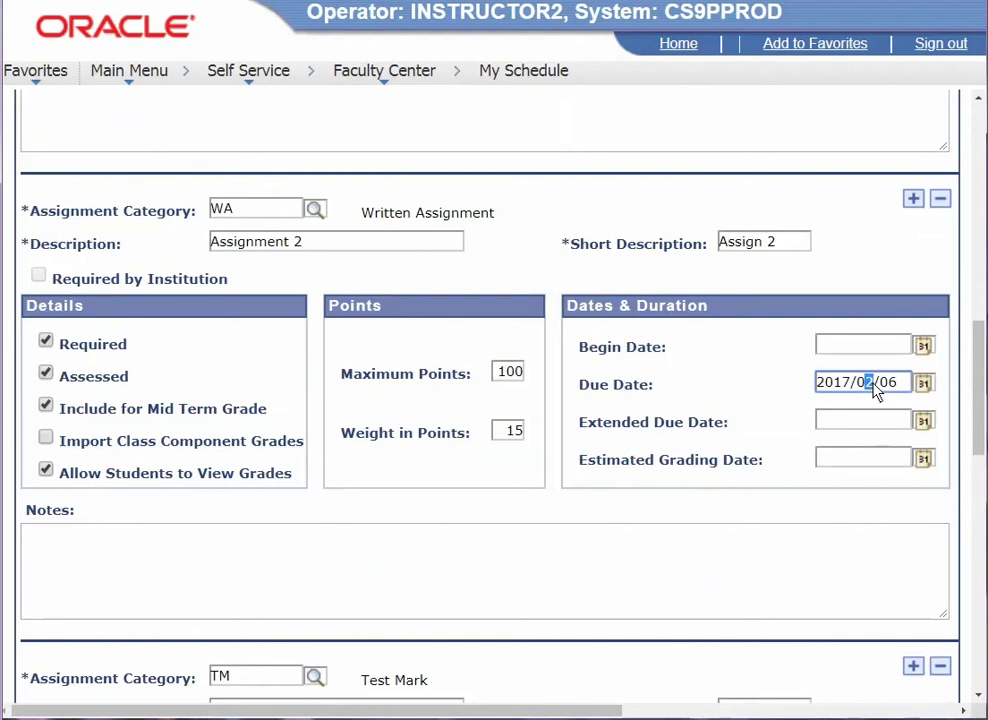
type("9")
scroll(906, 425, "down", 3)
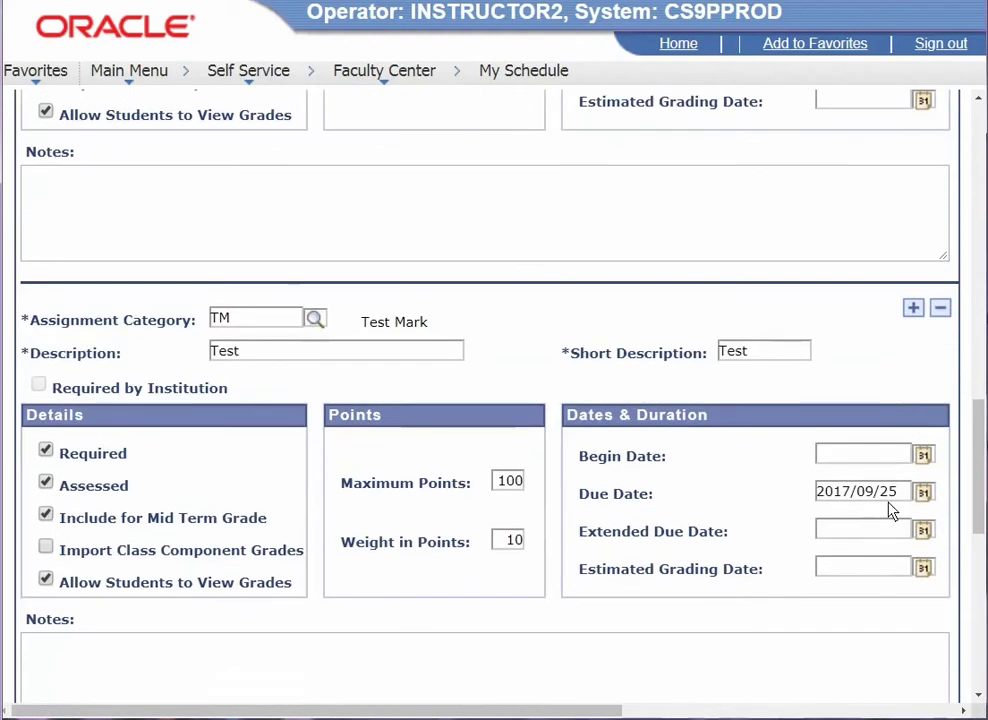
scroll(891, 507, "down", 5)
scroll(870, 481, "down", 3)
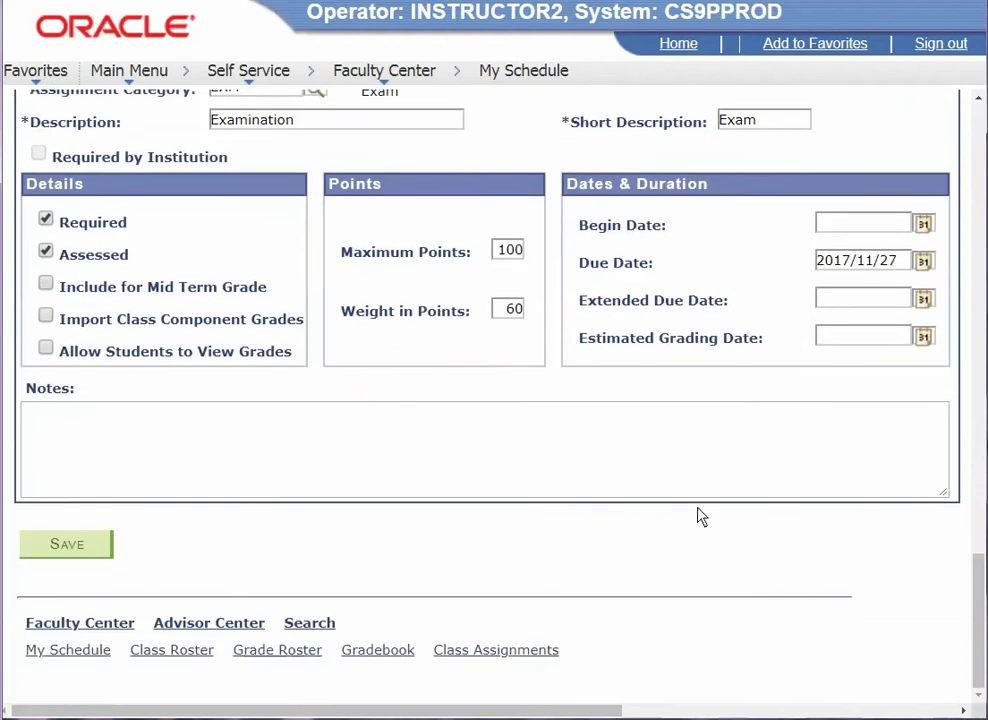
scroll(130, 490, "up", 3)
scroll(143, 488, "up", 4)
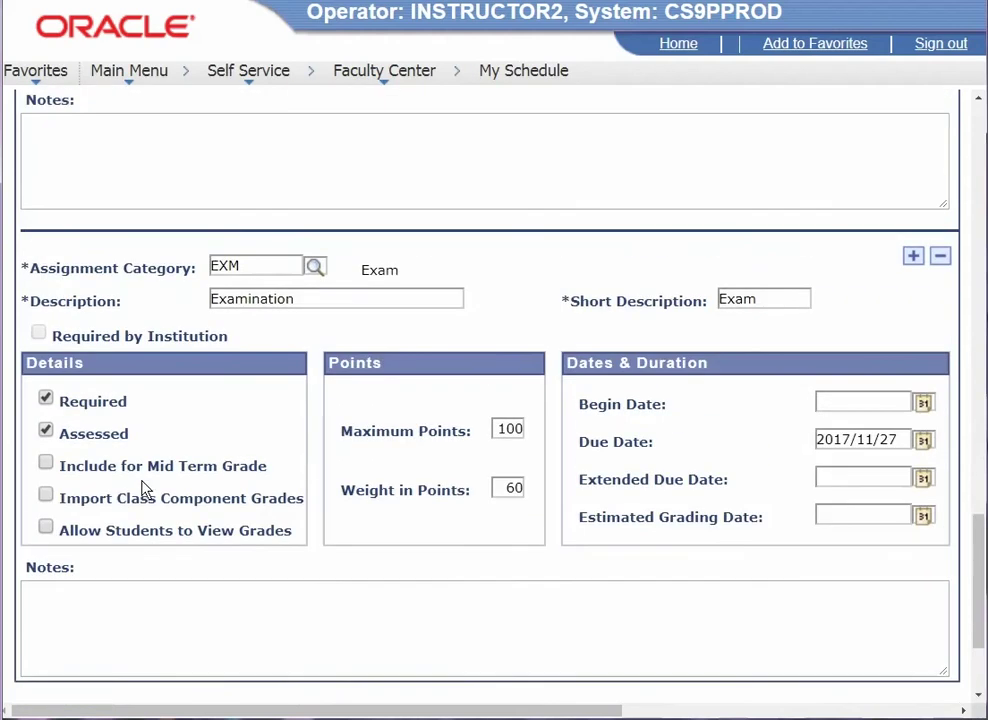
scroll(148, 490, "down", 2)
scroll(90, 550, "down", 3)
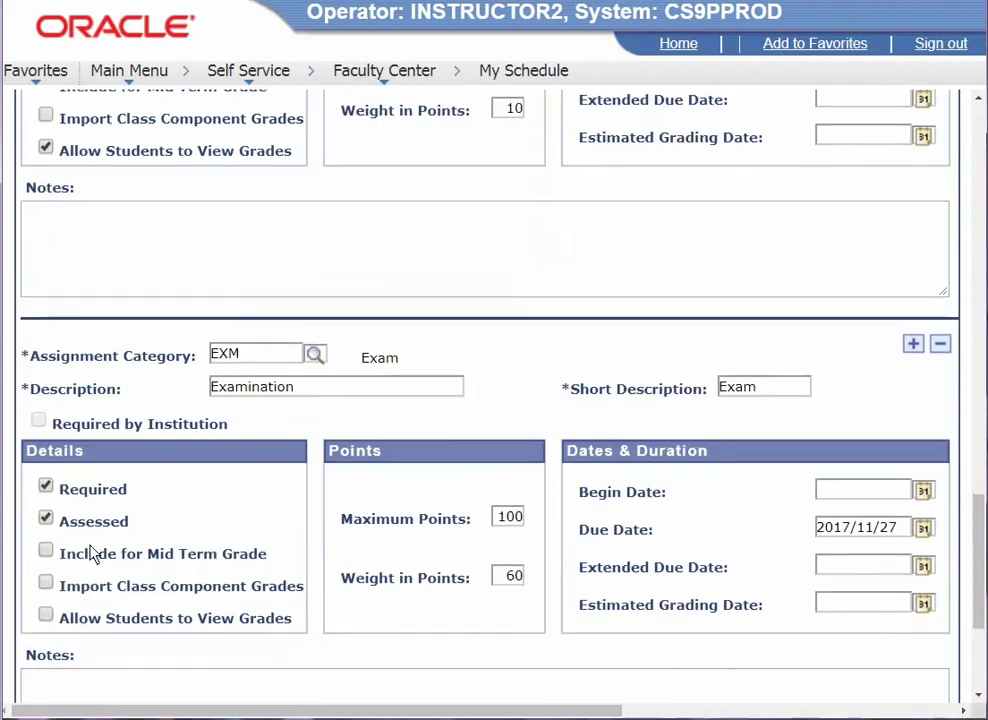
left_click(68, 640)
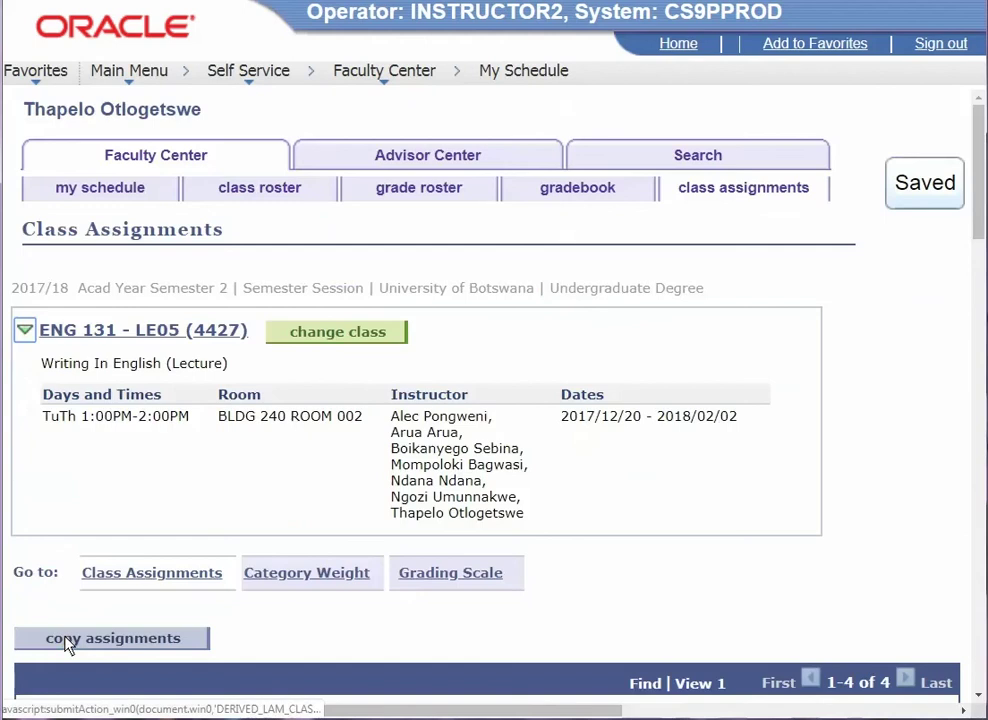
- Populate the ENG 131-LE05 grading scale with marks up to 100.00 and save it
scroll(410, 582, "down", 2)
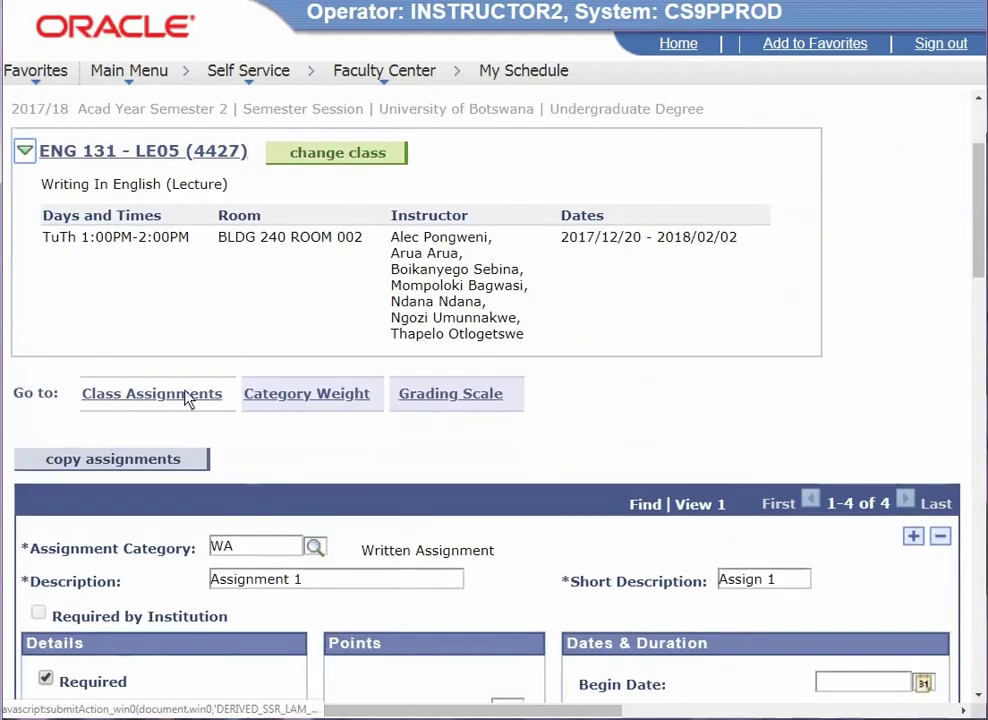
left_click(495, 396)
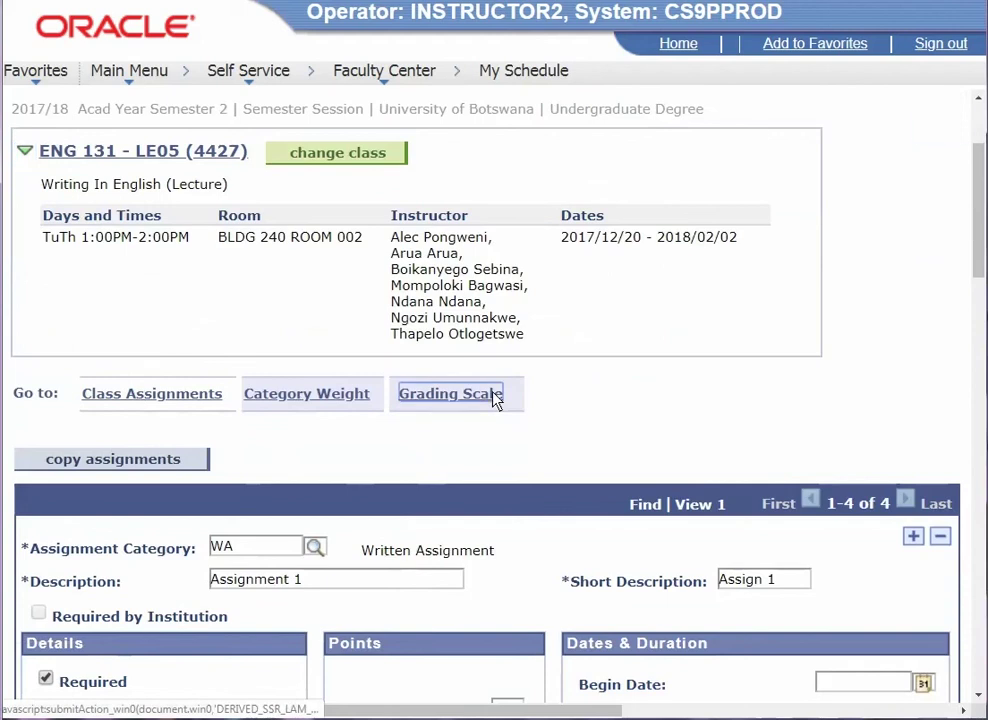
scroll(495, 490, "down", 4)
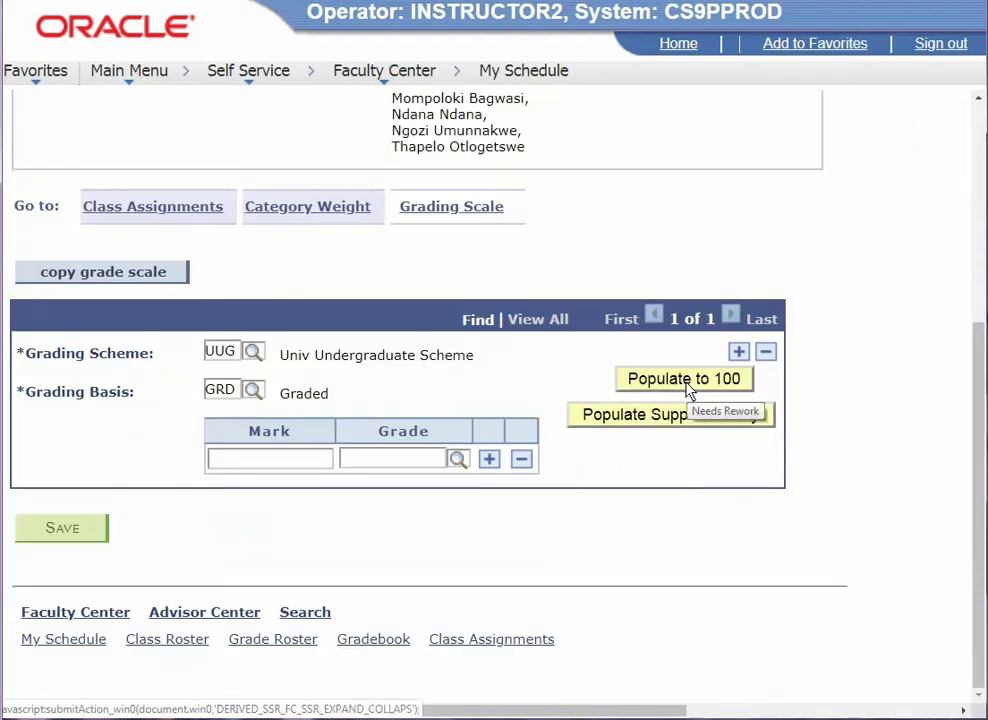
left_click(687, 385)
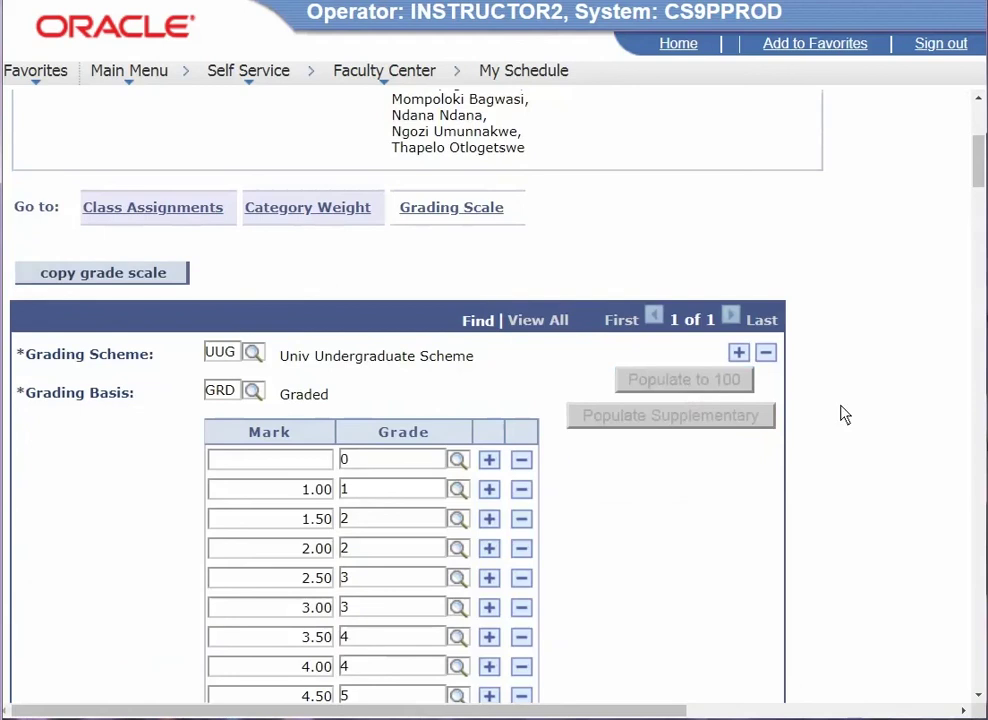
scroll(818, 456, "down", 20)
scroll(816, 456, "down", 16)
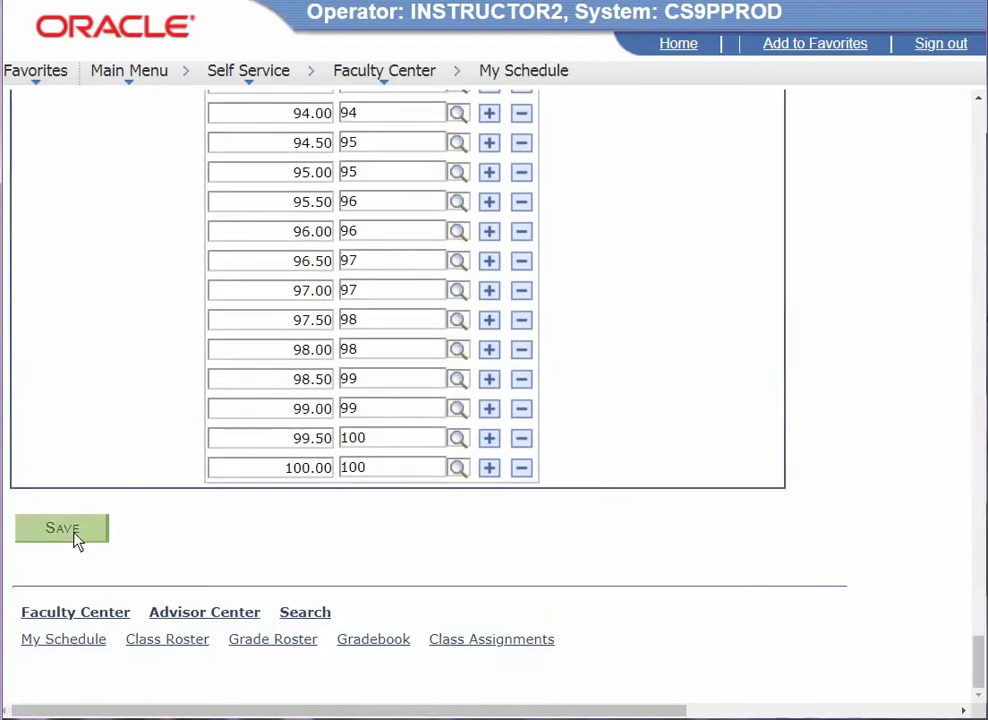
left_click(75, 538)
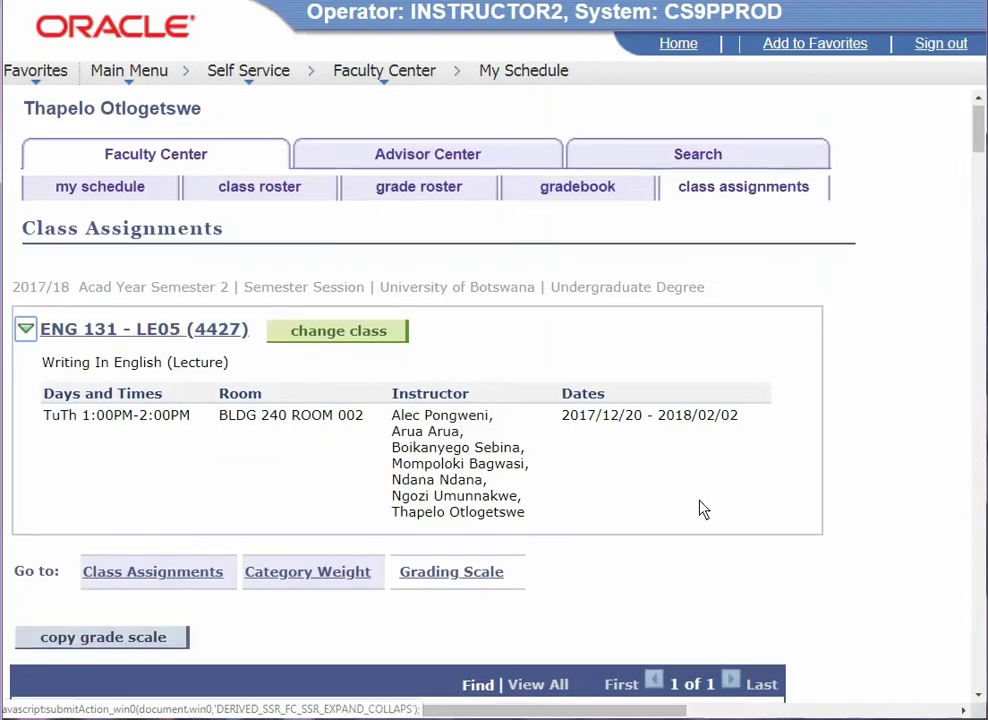
scroll(703, 510, "down", 3)
scroll(701, 505, "up", 3)
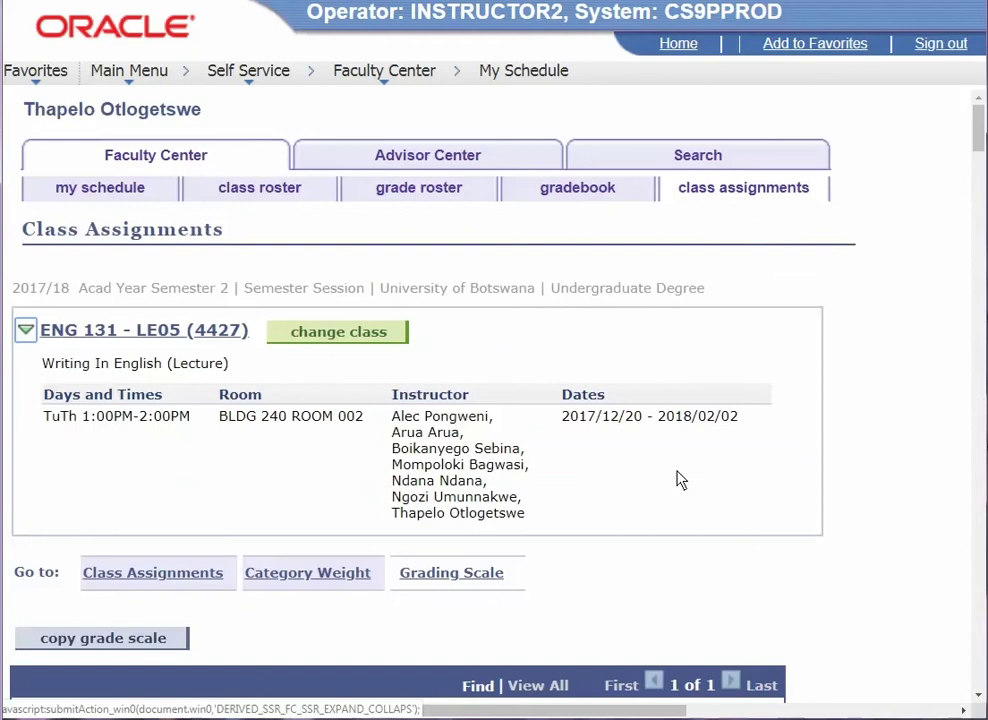
- In the gradebook, enter the student's marks: Assign 1 70, Assign 2 50, Test 64, Exam 75
left_click(577, 193)
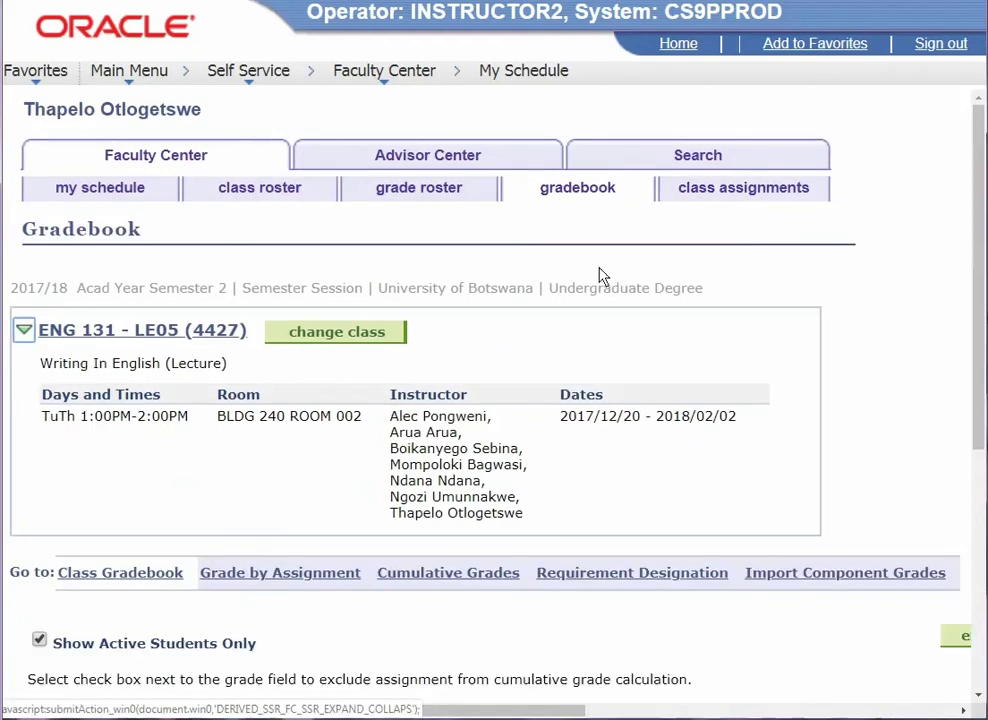
scroll(630, 469, "down", 3)
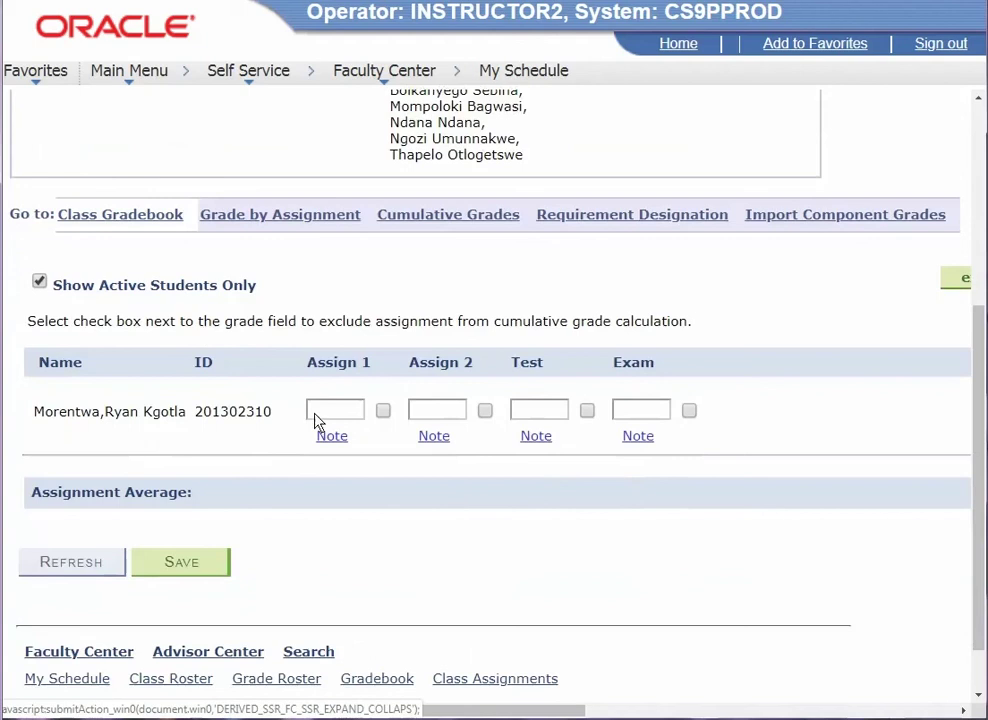
left_click(330, 411)
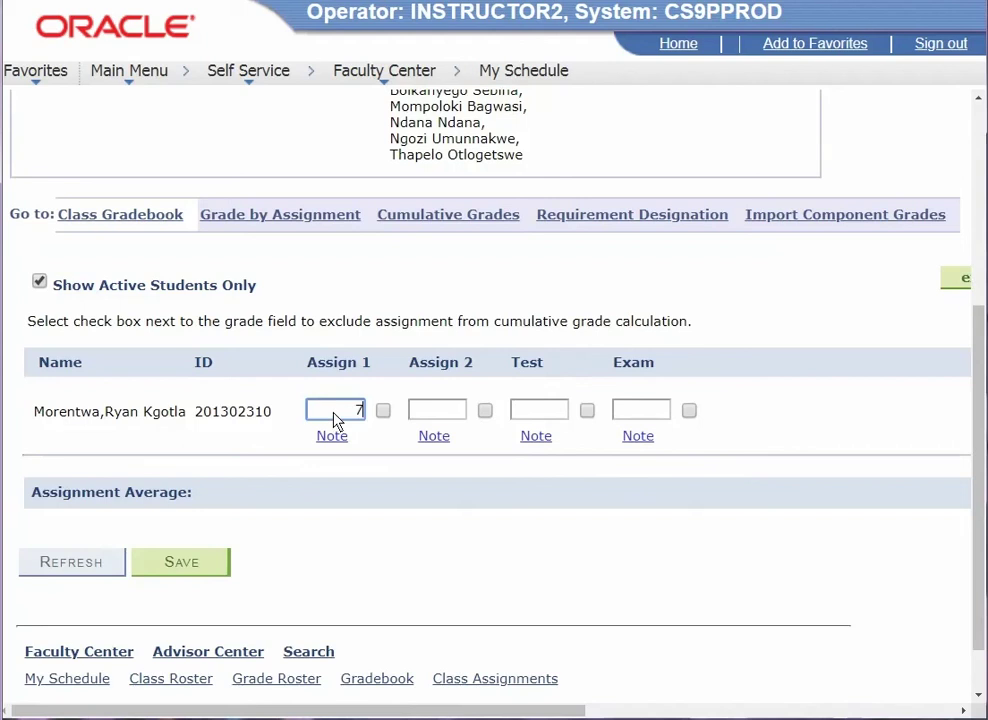
left_click(443, 418)
type("5")
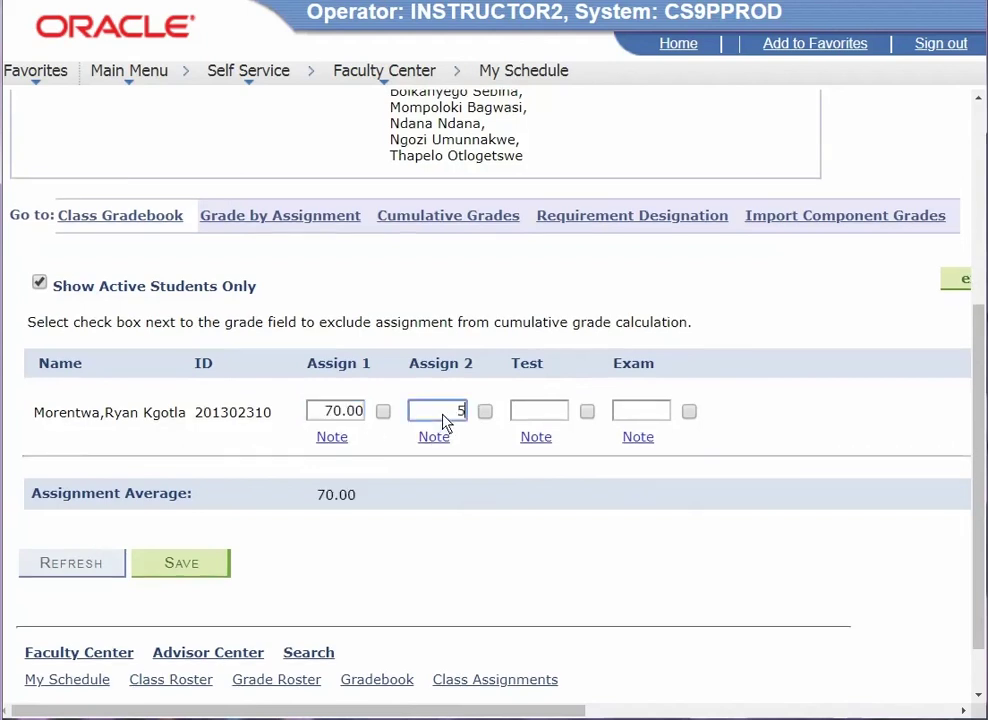
type("0")
left_click(536, 418)
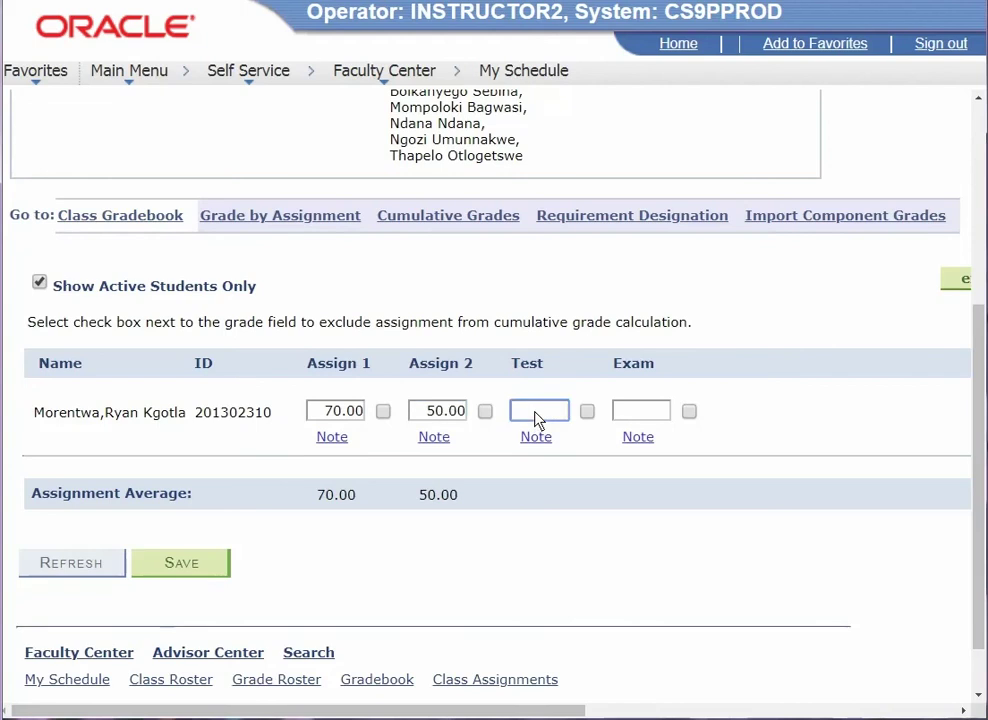
type("64")
left_click(650, 413)
type("7")
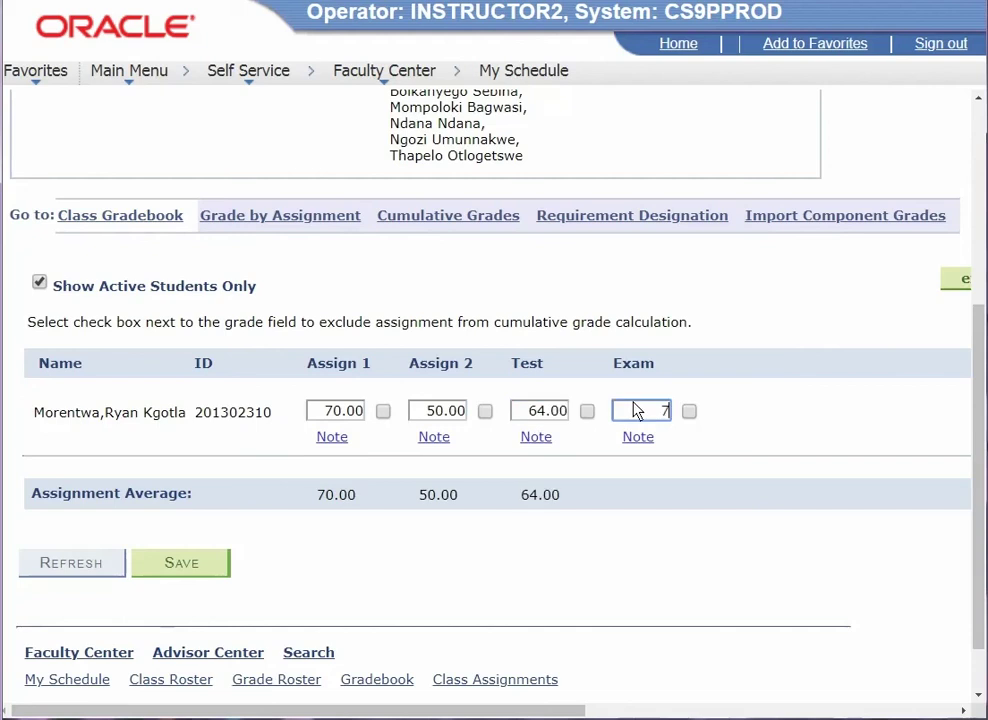
type("5")
- Save the student's marks and check cumulative grades: mid-term 61.00, overall 69.40
left_click(193, 577)
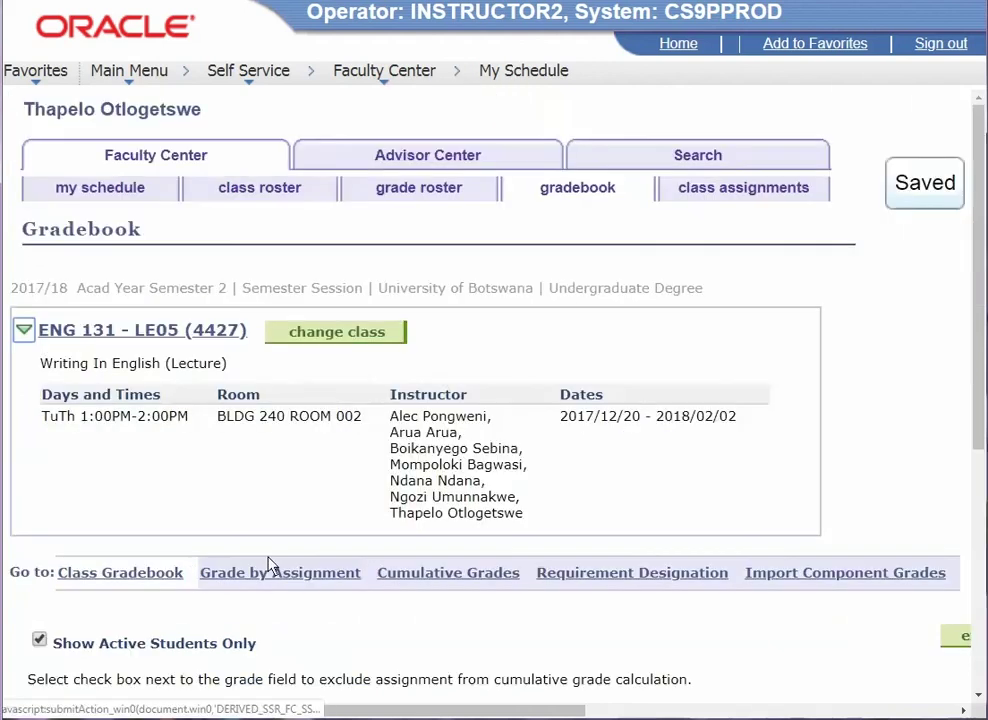
scroll(700, 420, "down", 3)
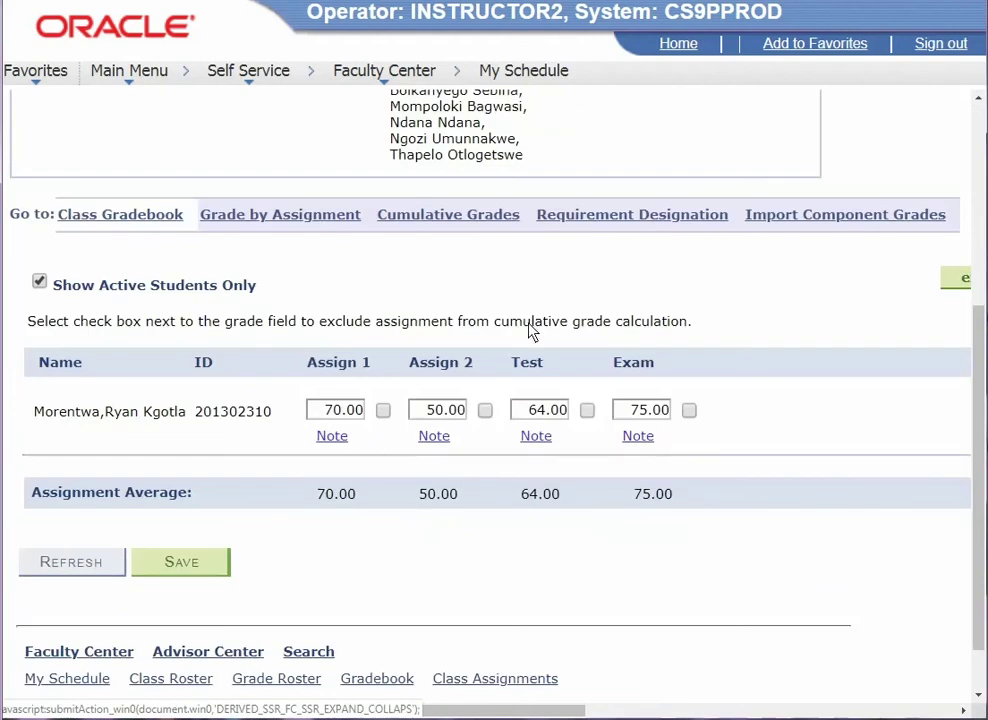
left_click(453, 217)
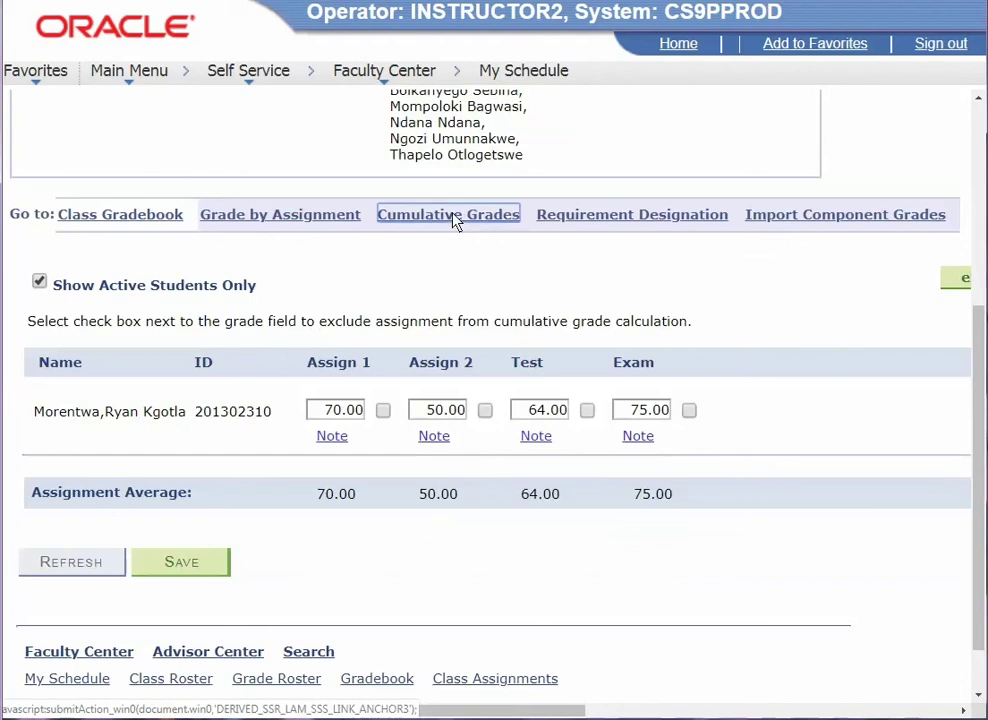
scroll(590, 543, "down", 3)
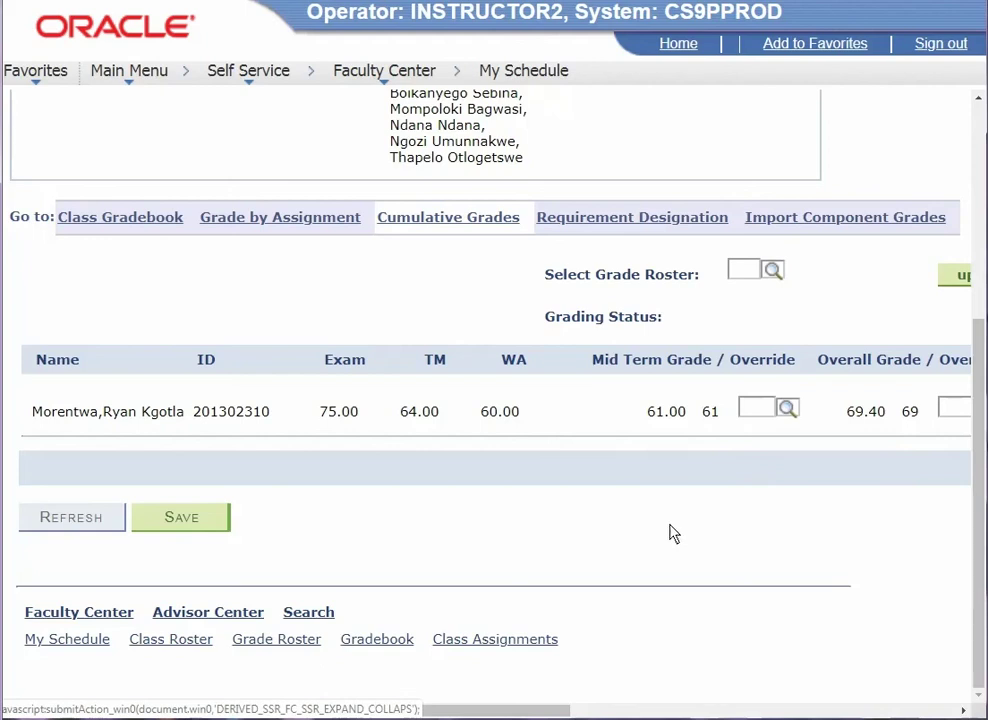
left_click(773, 271)
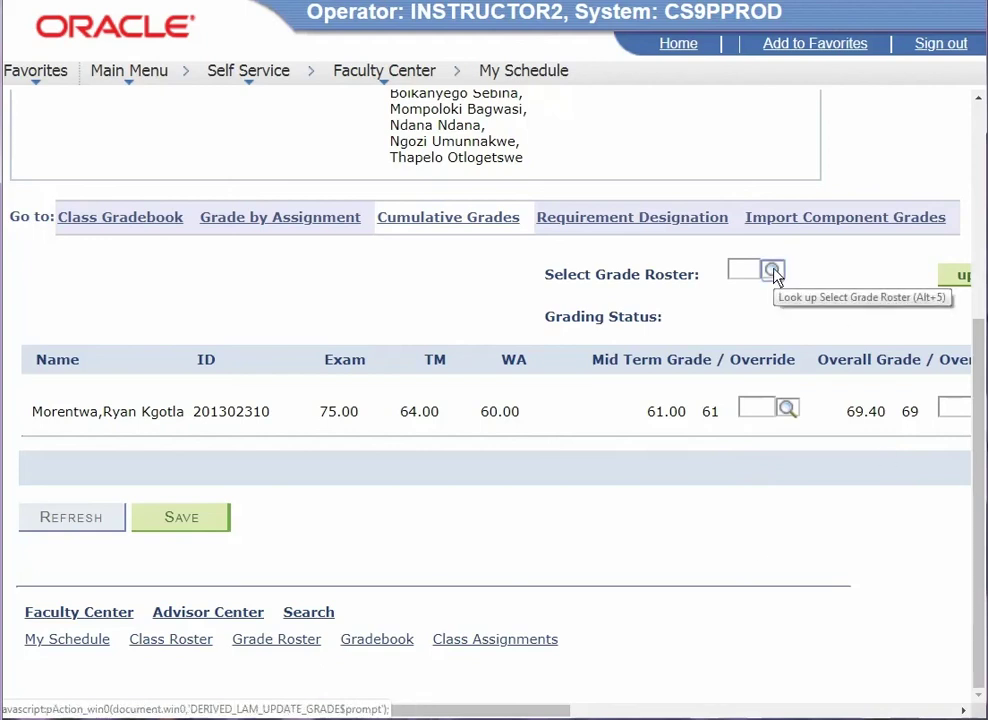